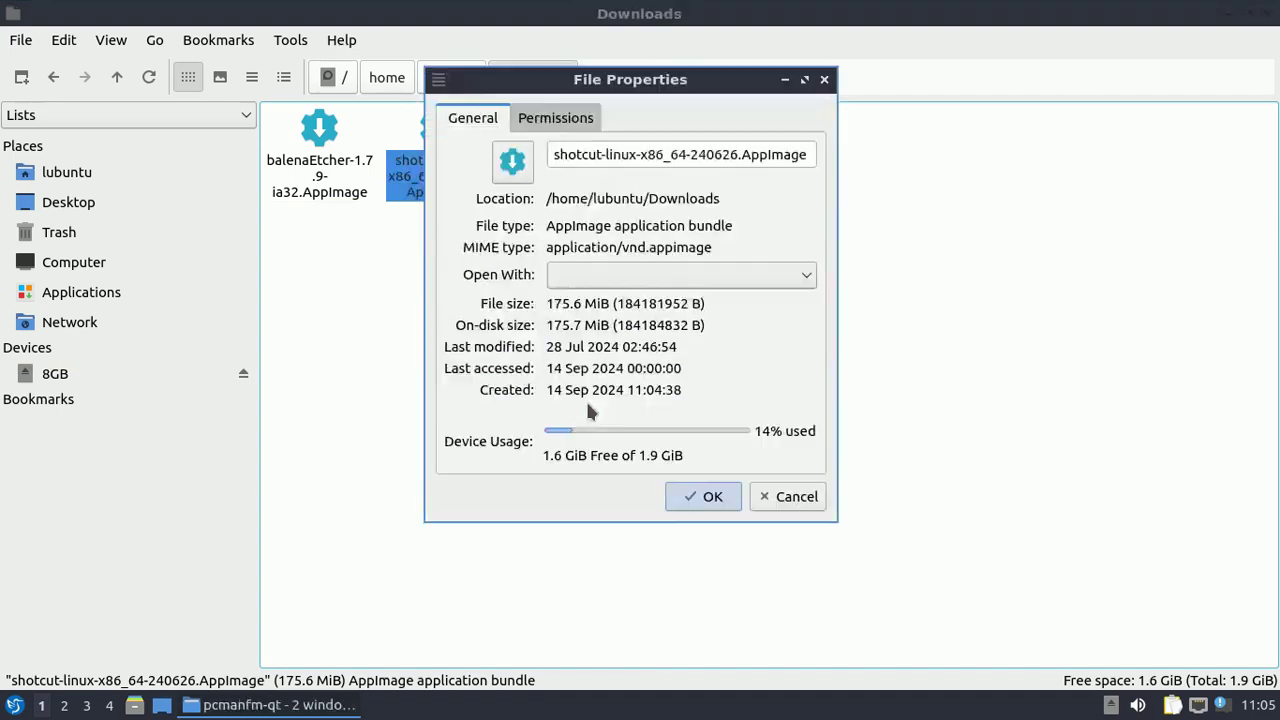
Make shotcut-linux-x86_64-240626.AppImage executable through its file permissions and apply the change
click(551, 118)
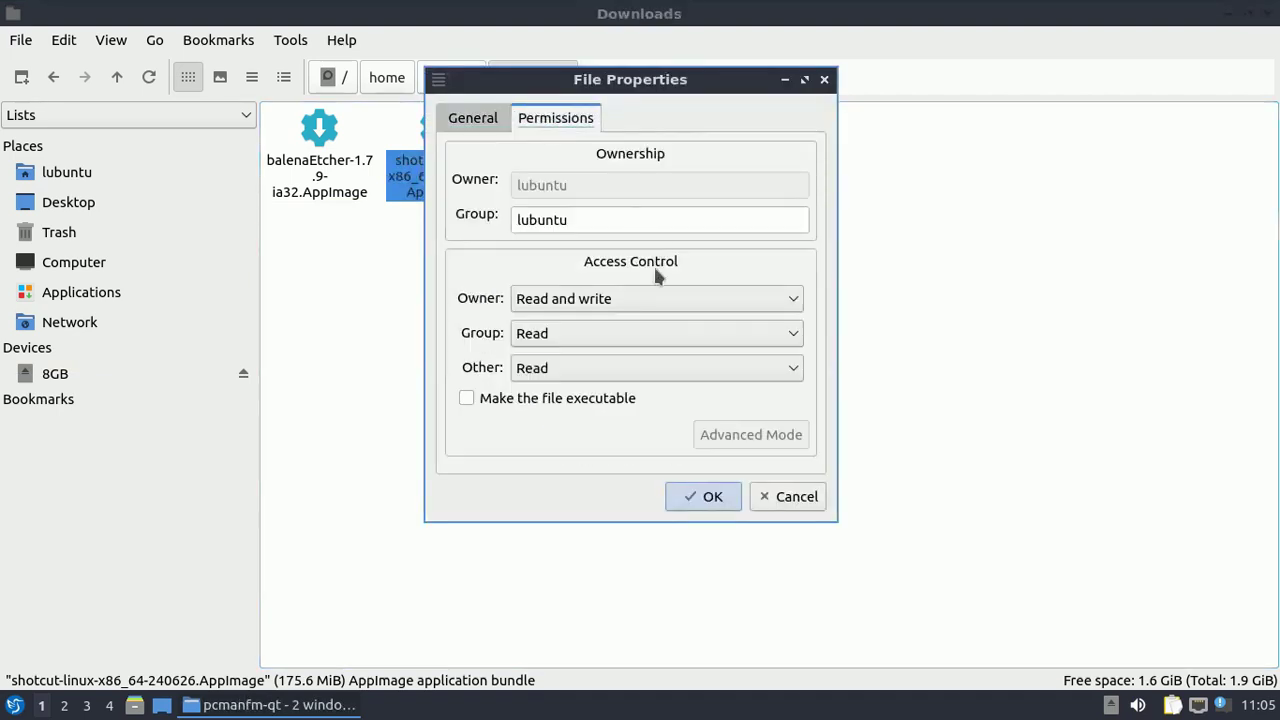
click(465, 398)
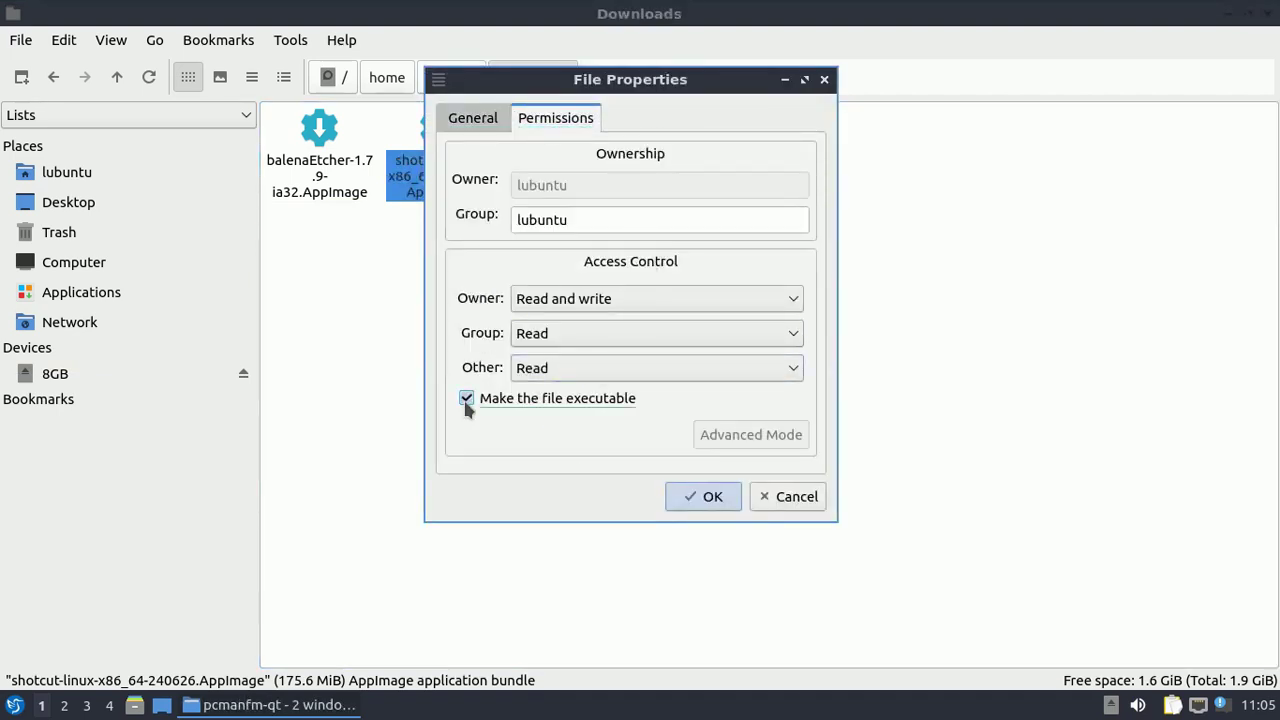
click(710, 497)
Make balenaEtcher-1.7.9-ia32.AppImage executable through its file permissions and apply the change
click(311, 171)
right_click(303, 172)
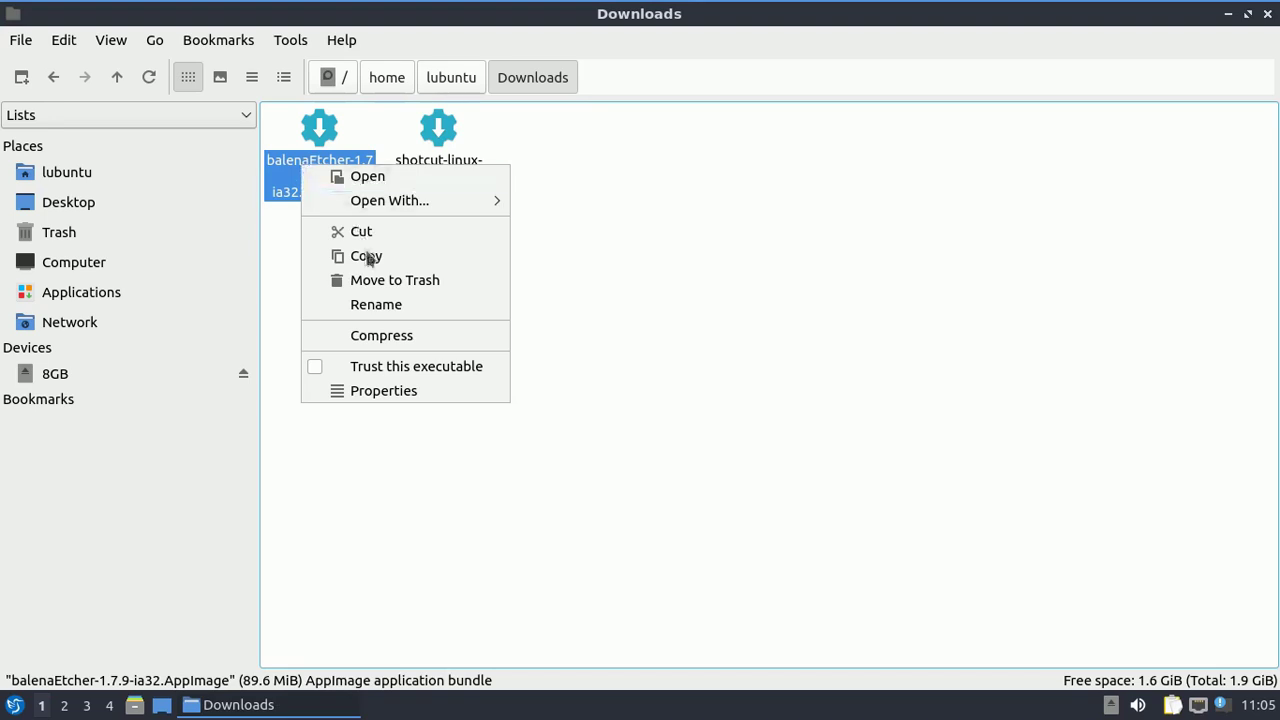
click(399, 390)
click(533, 116)
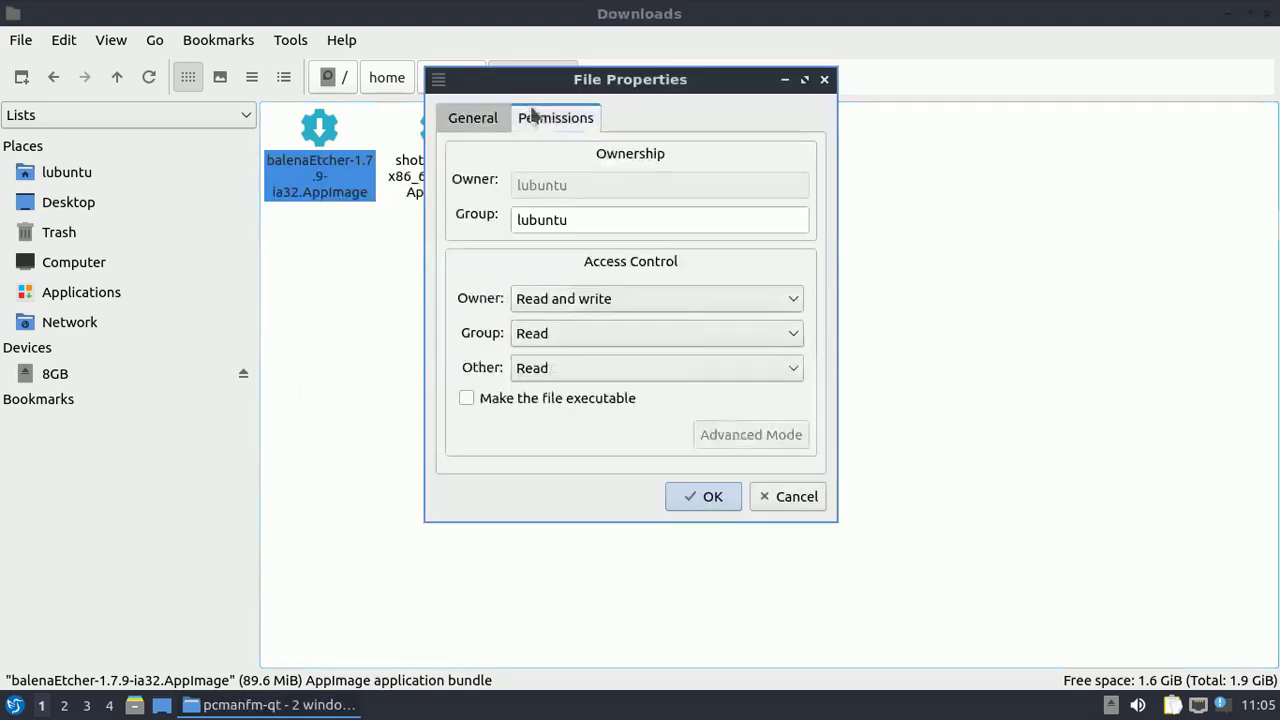
click(466, 398)
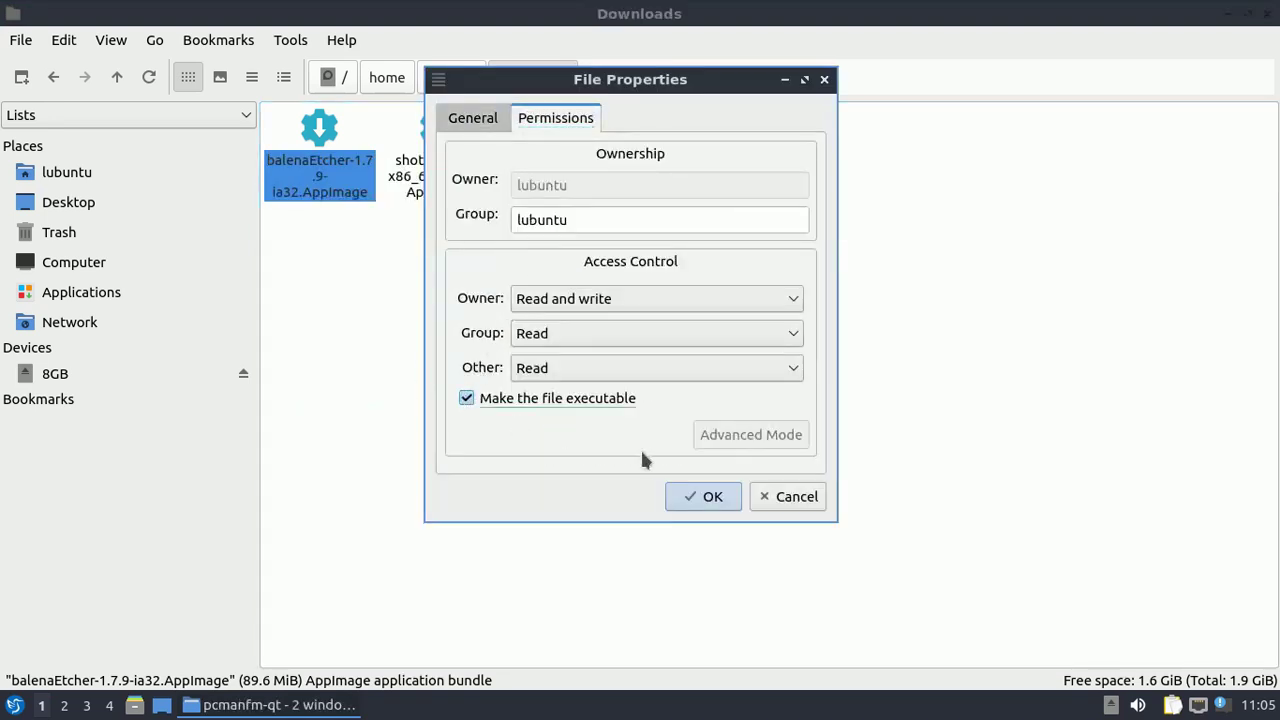
click(710, 497)
Try to open and execute balenaEtcher-1.7.9-ia32.AppImage from the Downloads folder
right_click(322, 147)
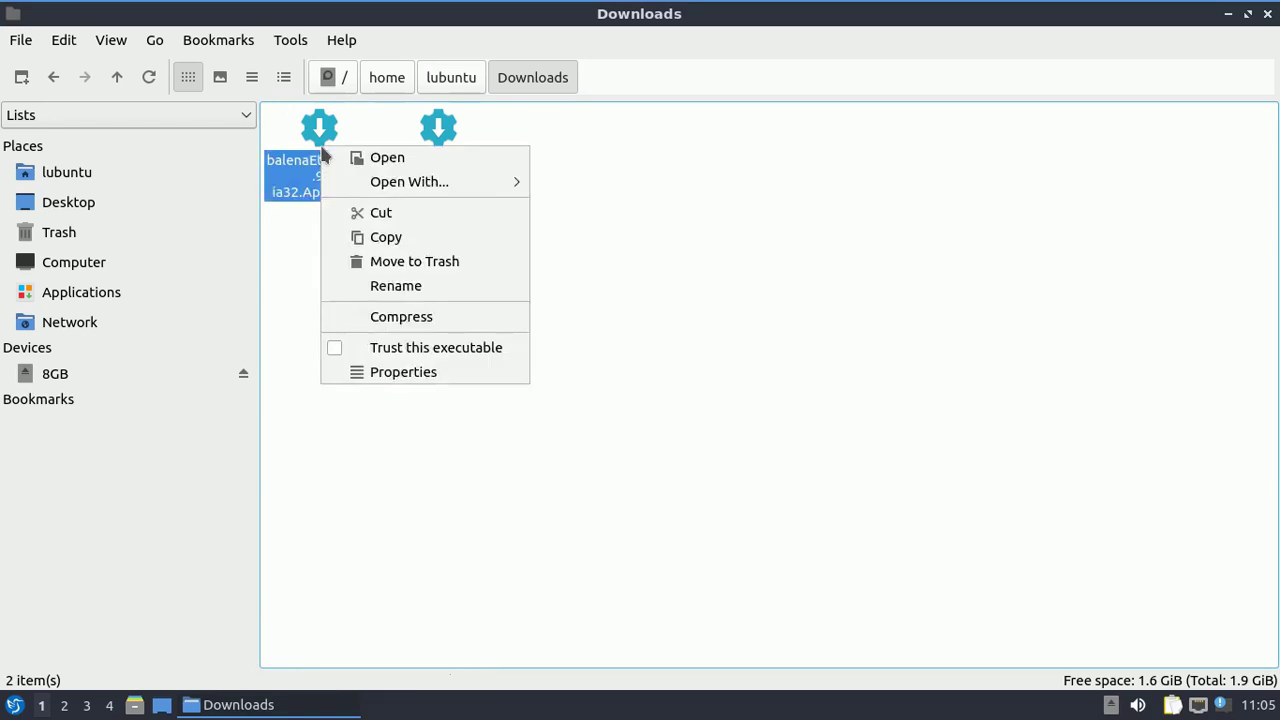
click(383, 160)
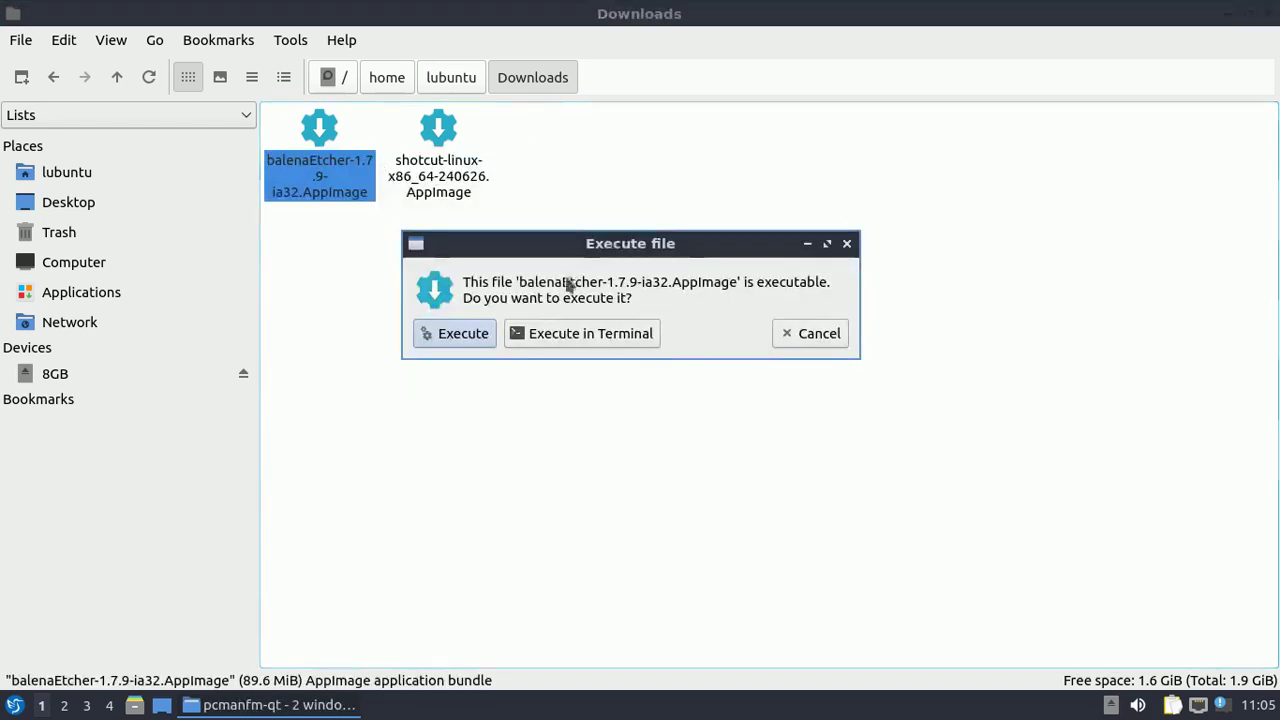
click(464, 342)
Try to open and execute shotcut-linux-x86_64-240626.AppImage, and close the Downloads window
right_click(434, 151)
click(509, 160)
click(445, 340)
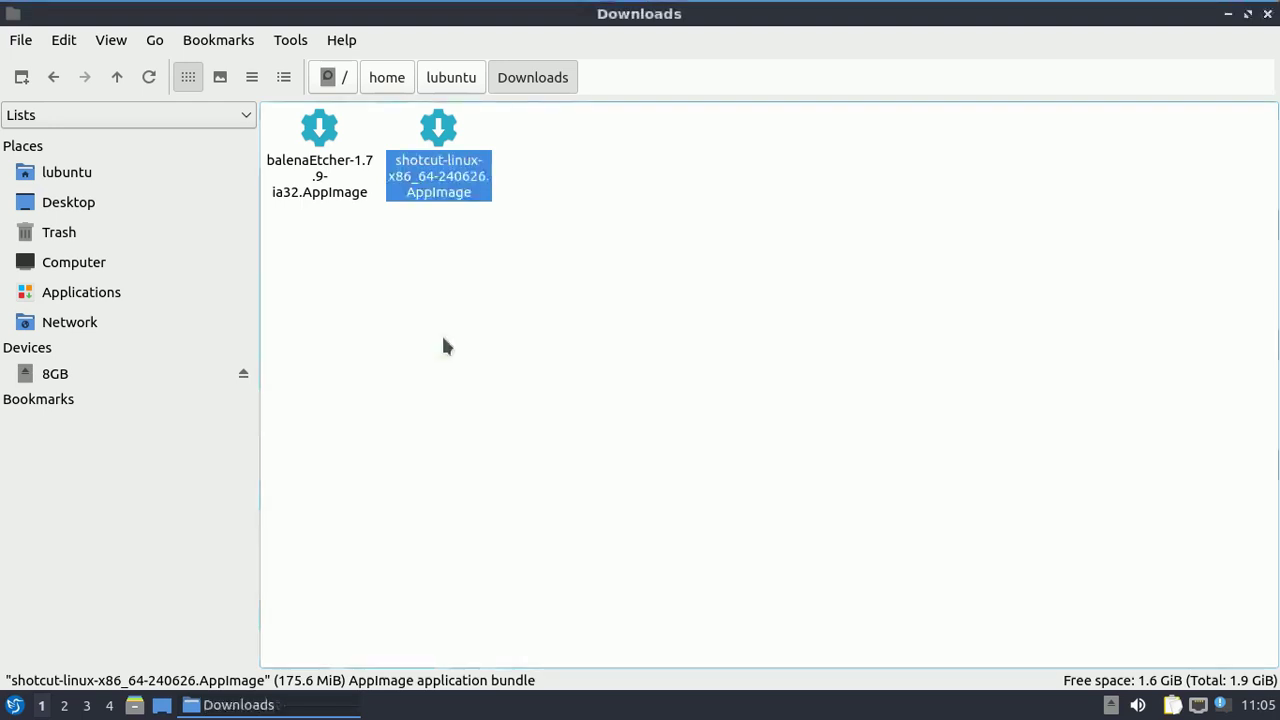
click(1248, 14)
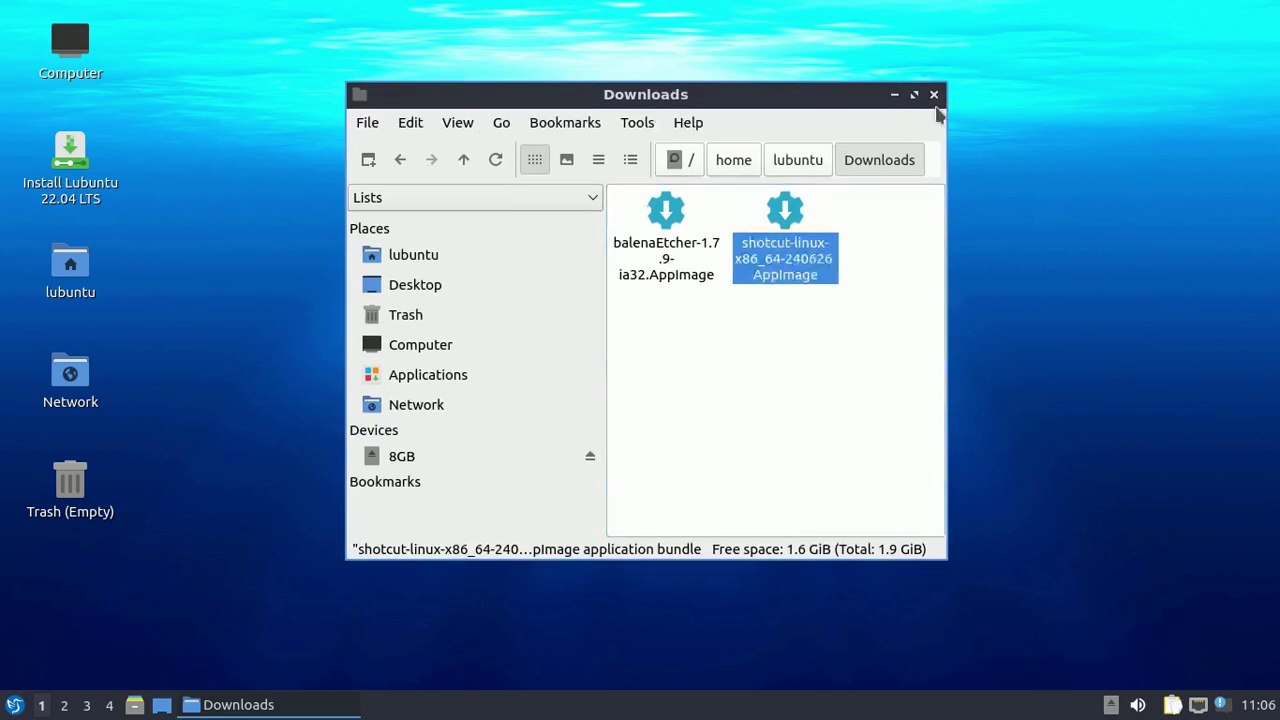
click(927, 118)
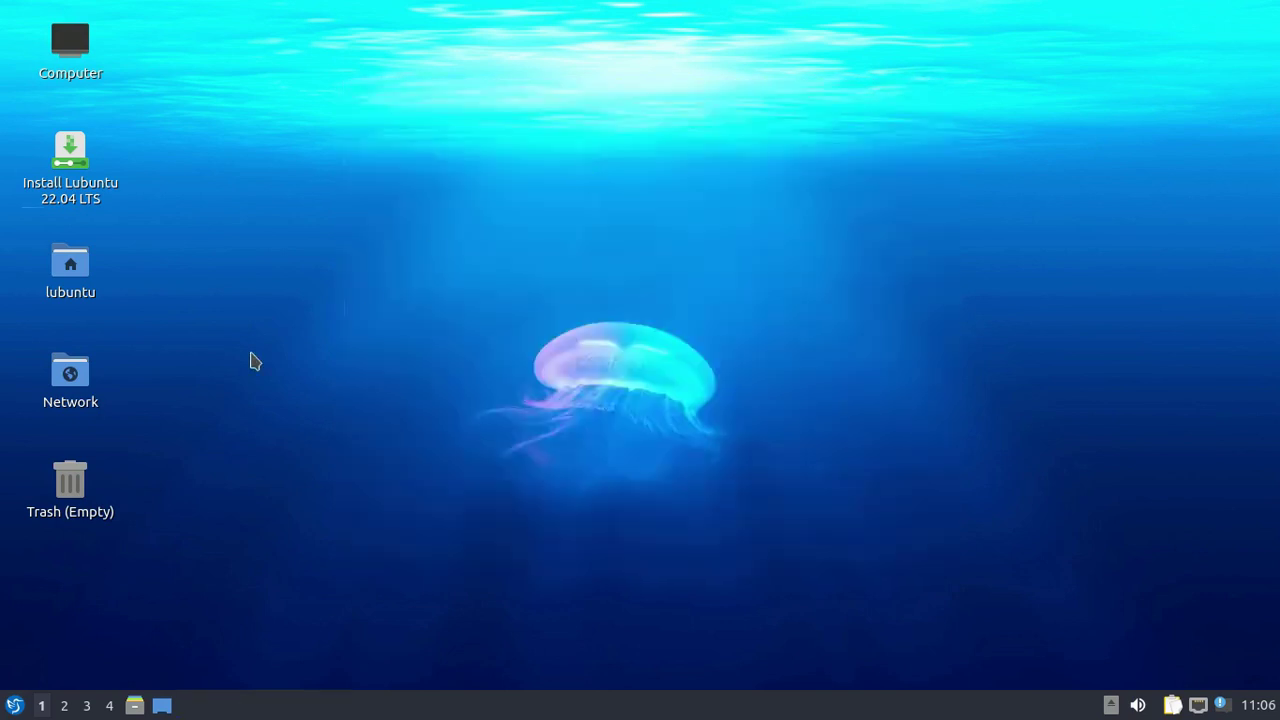
Install the libfuse2 package in QTerminal with "sudo apt install libfuse2" and close the terminal
click(14, 705)
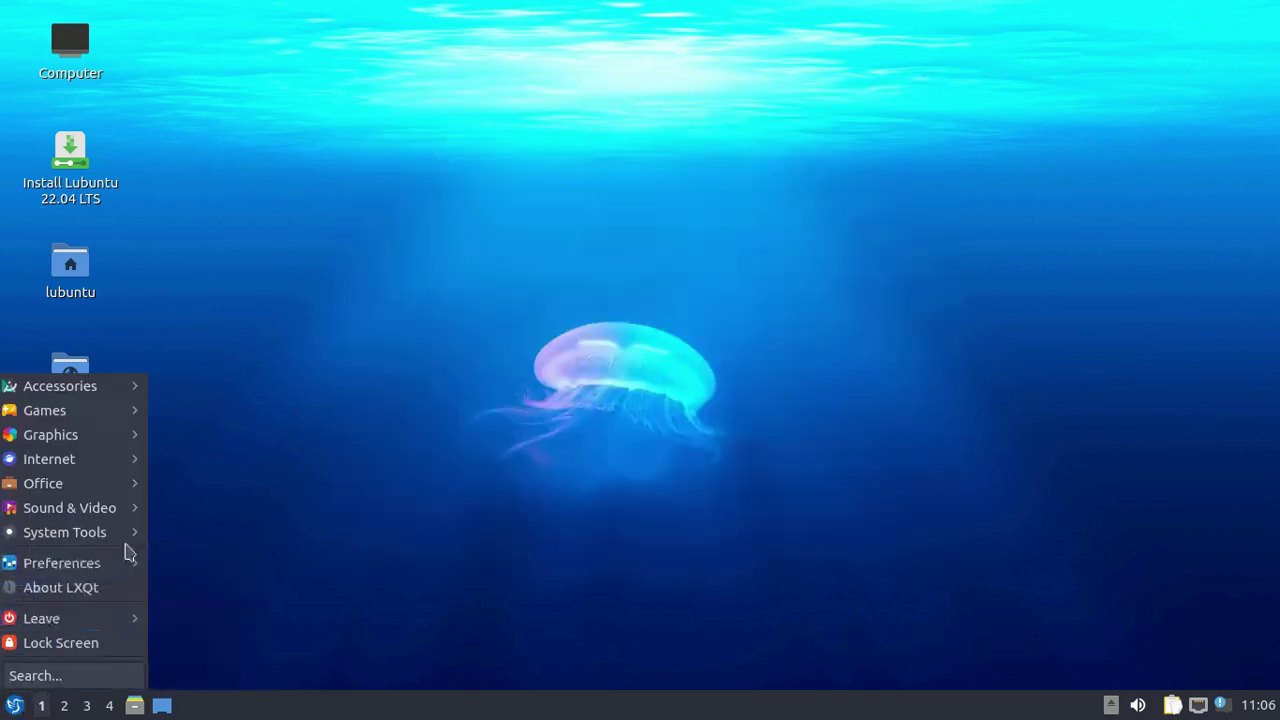
mouse_move(128, 534)
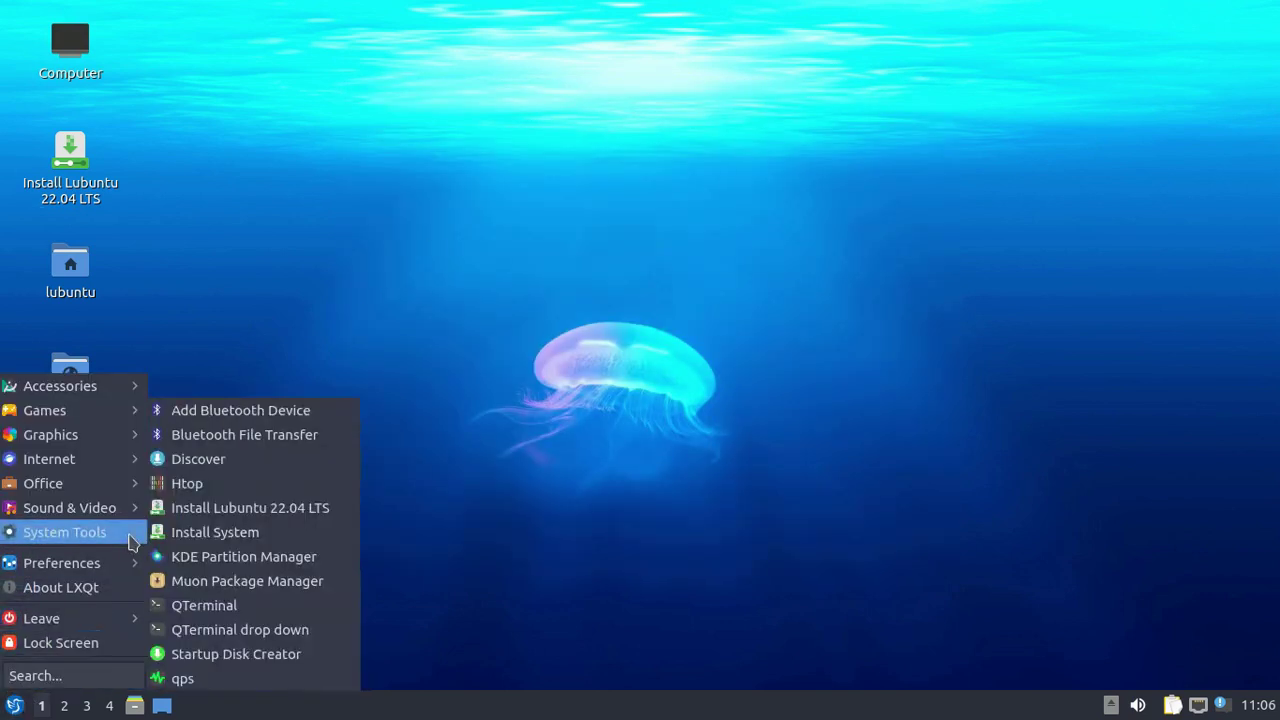
click(256, 605)
text(sudo apt i)
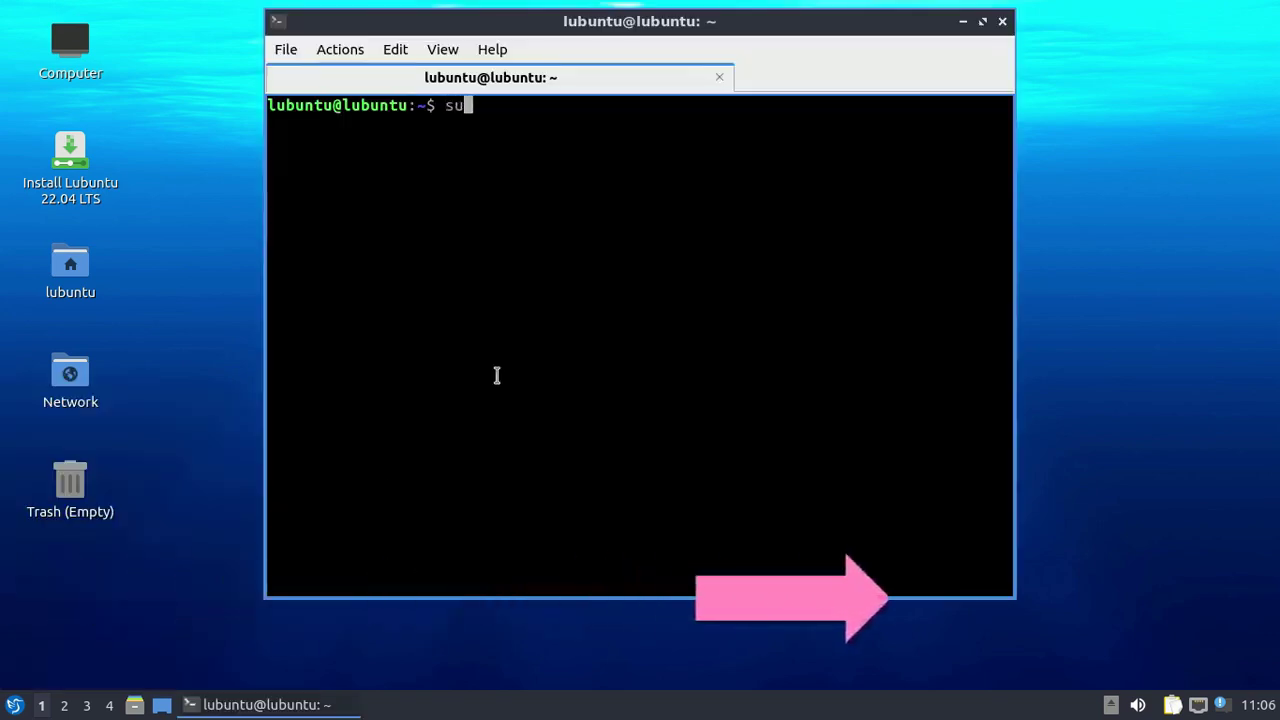
text(nst)
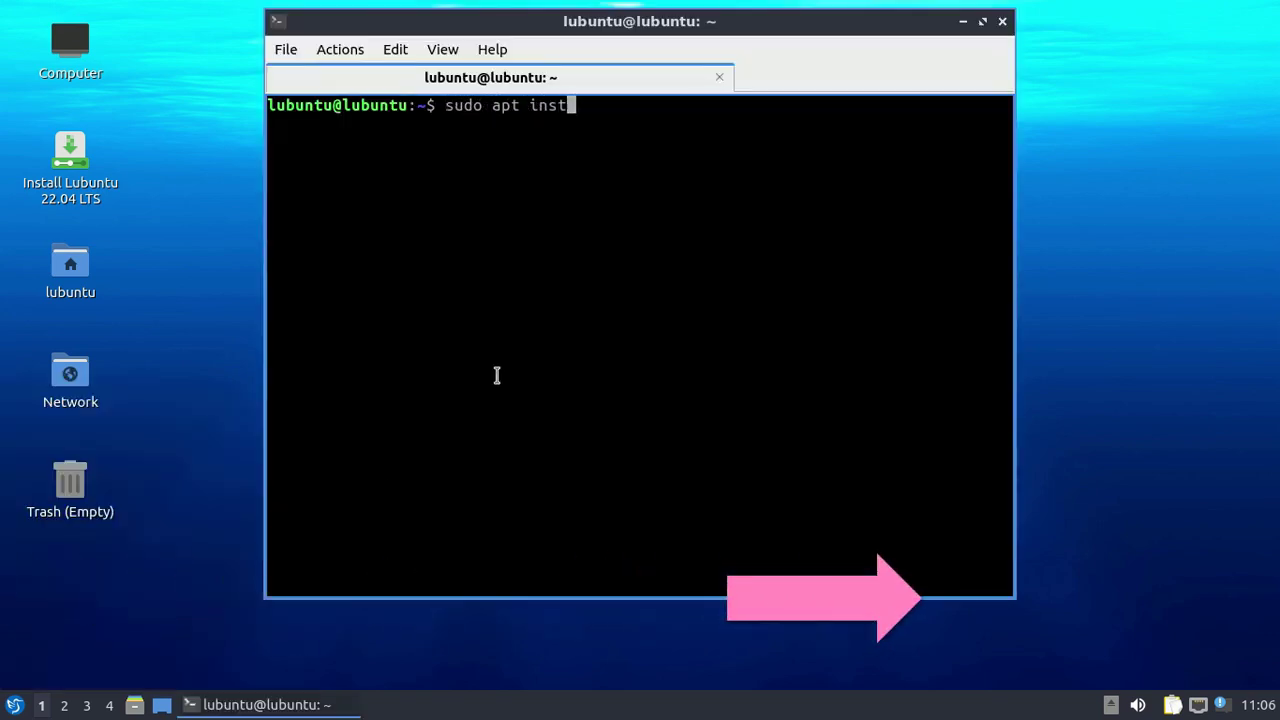
text(all l)
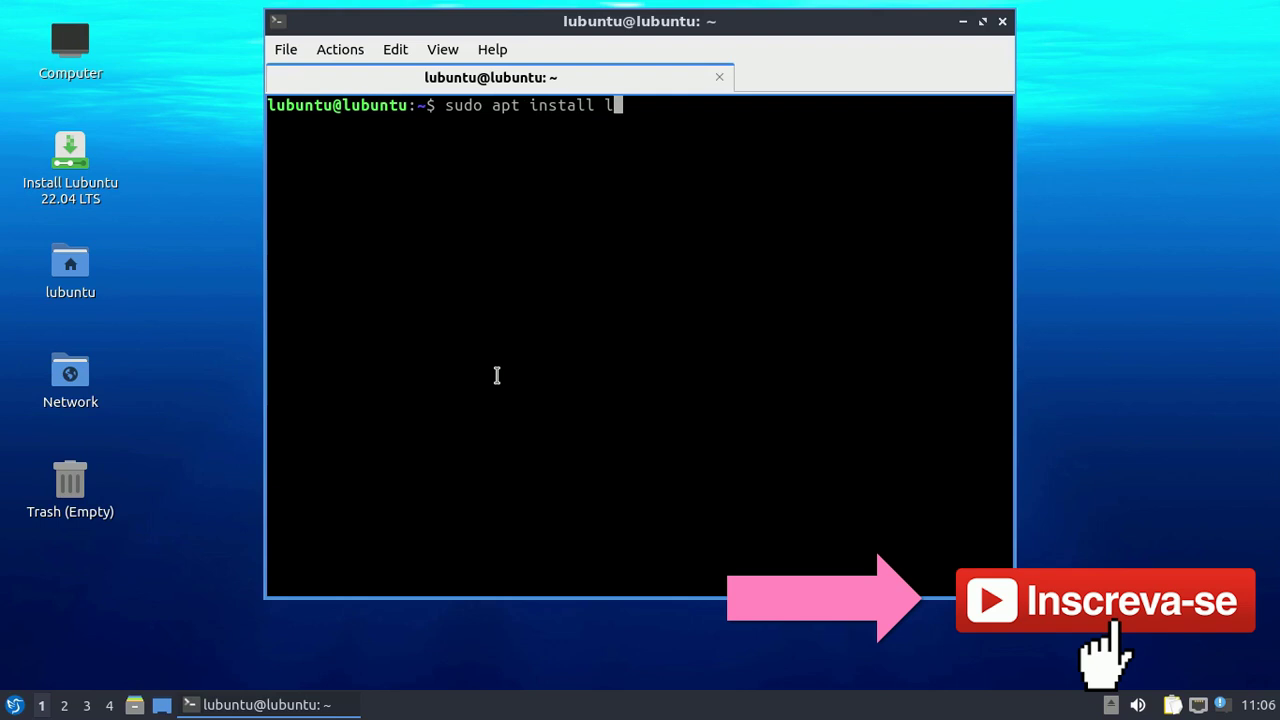
text(ibfuse)
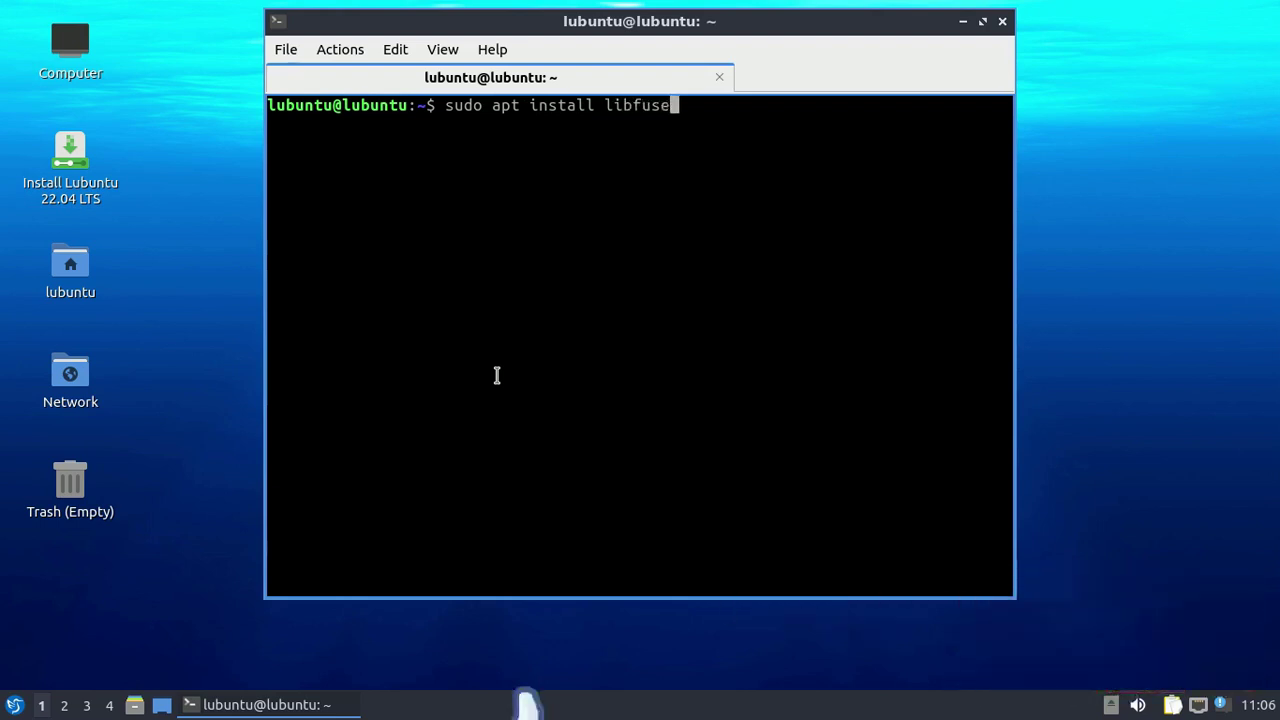
text(2)
key(Return)
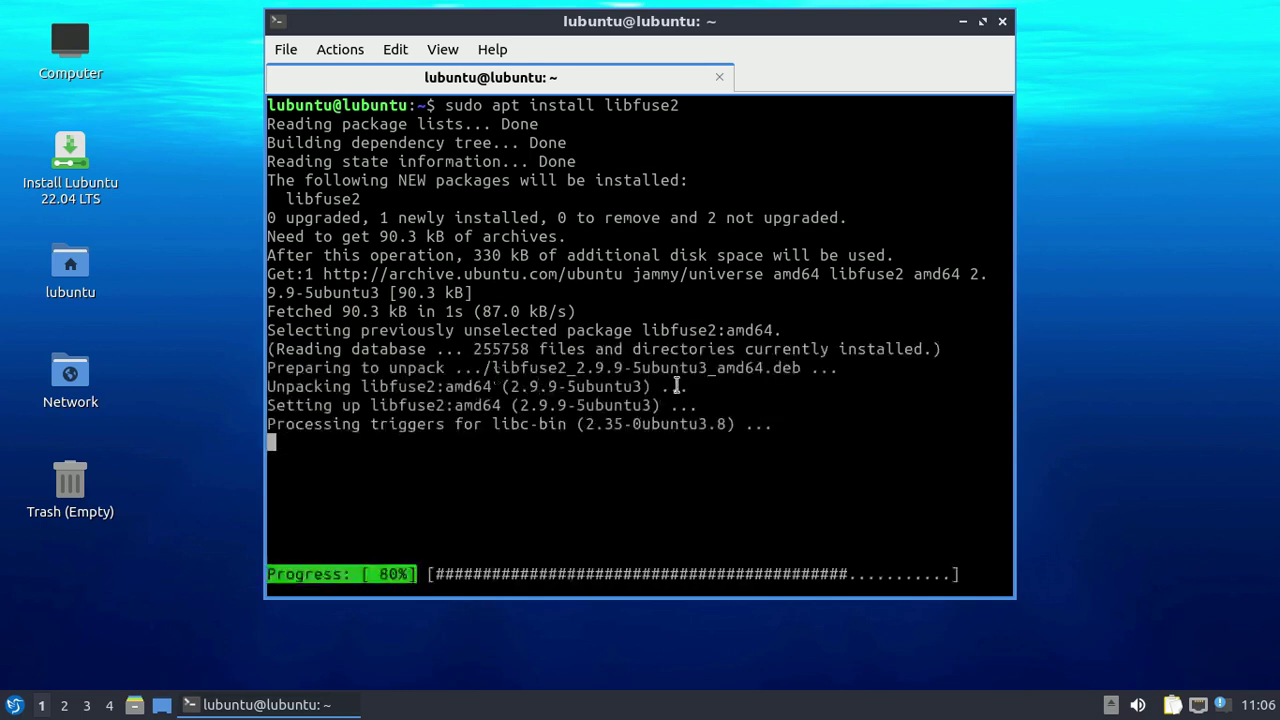
click(1004, 24)
click(610, 315)
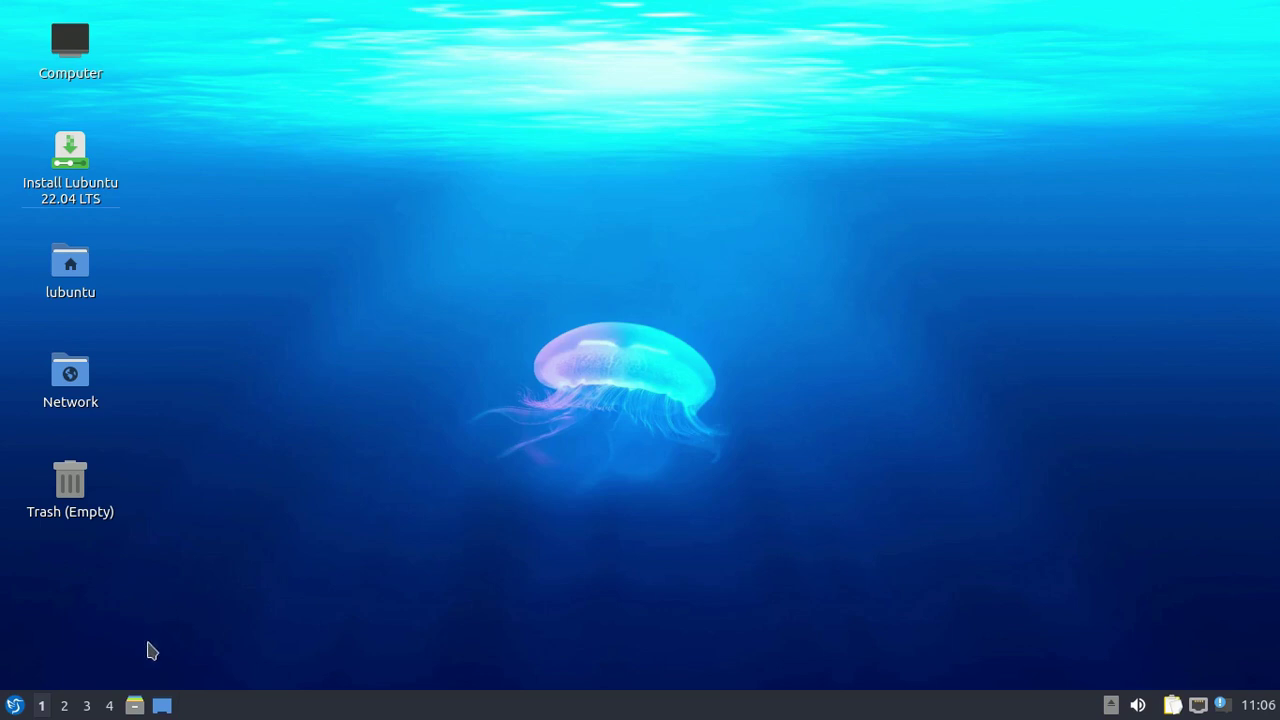
Return to the Downloads folder in the file manager and execute balenaEtcher-1.7.9-ia32.AppImage
click(134, 705)
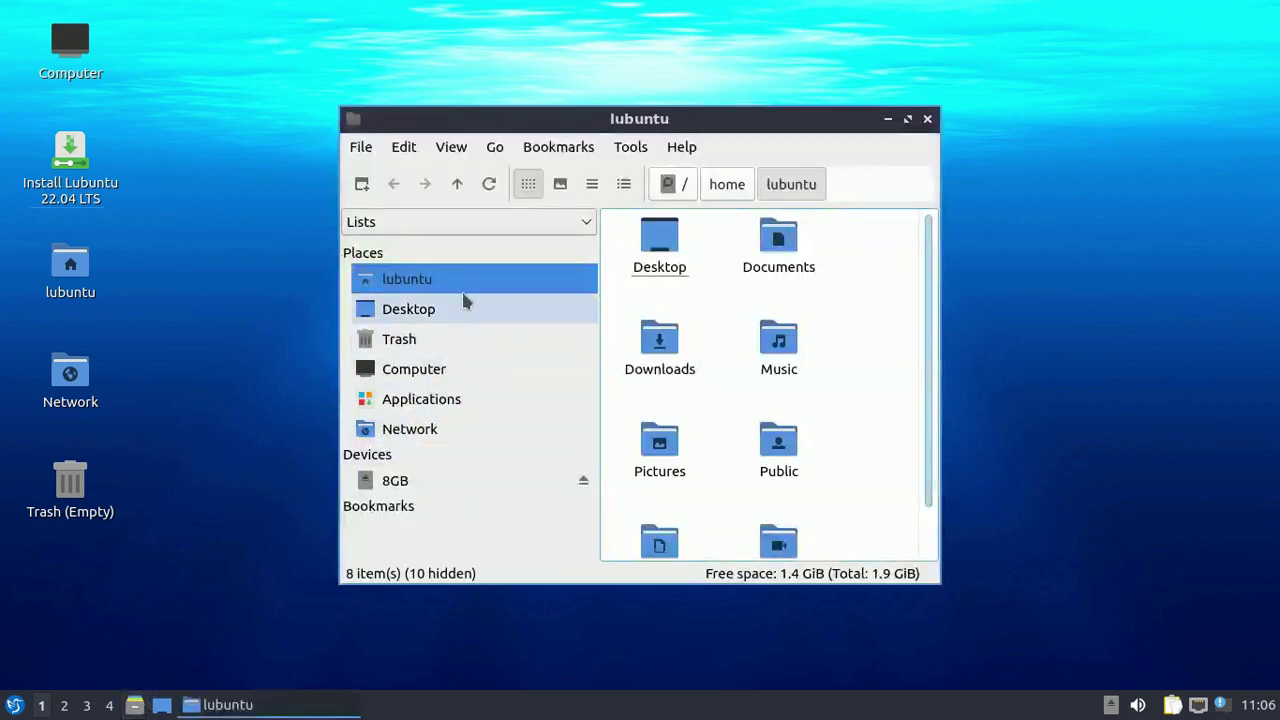
double_click(676, 343)
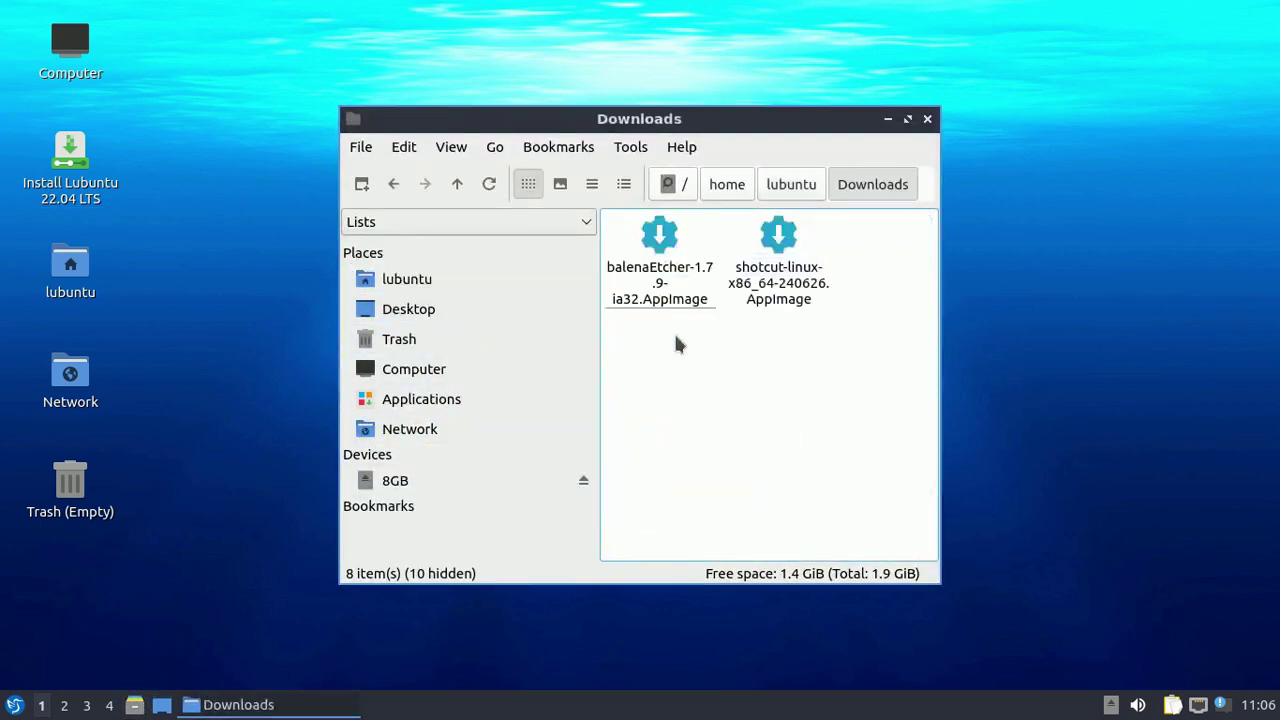
right_click(645, 257)
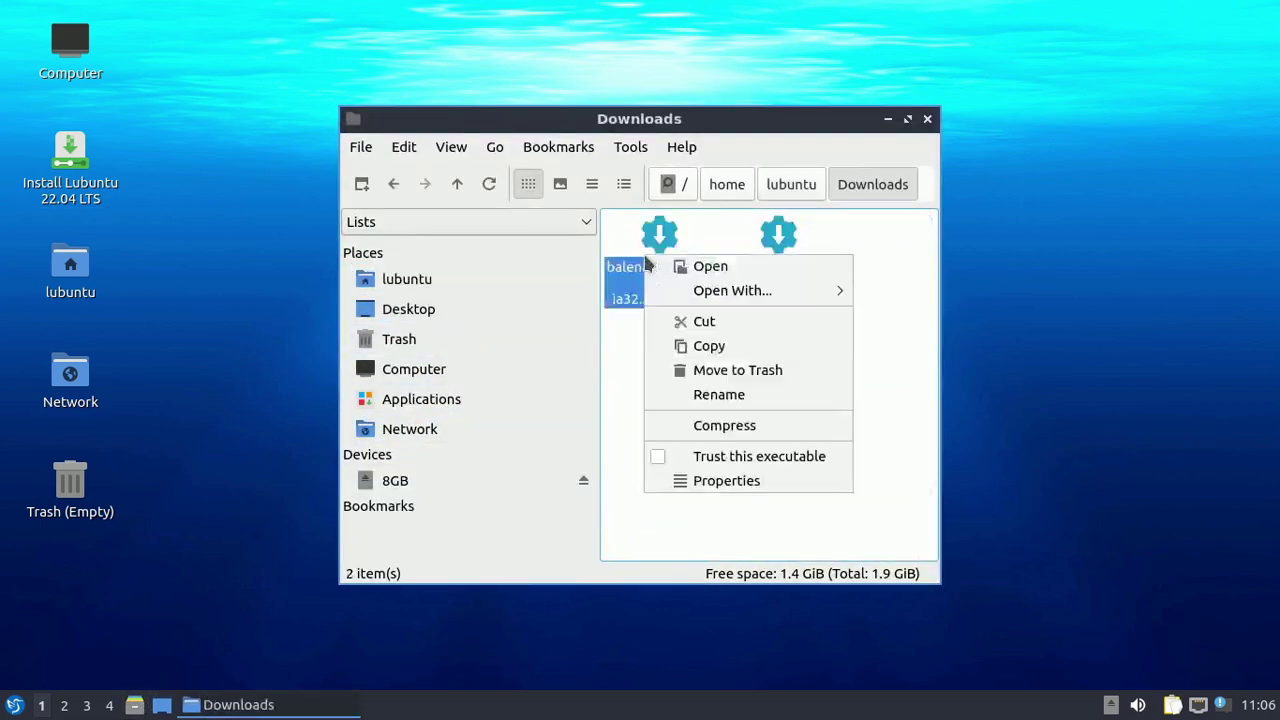
click(710, 267)
click(488, 343)
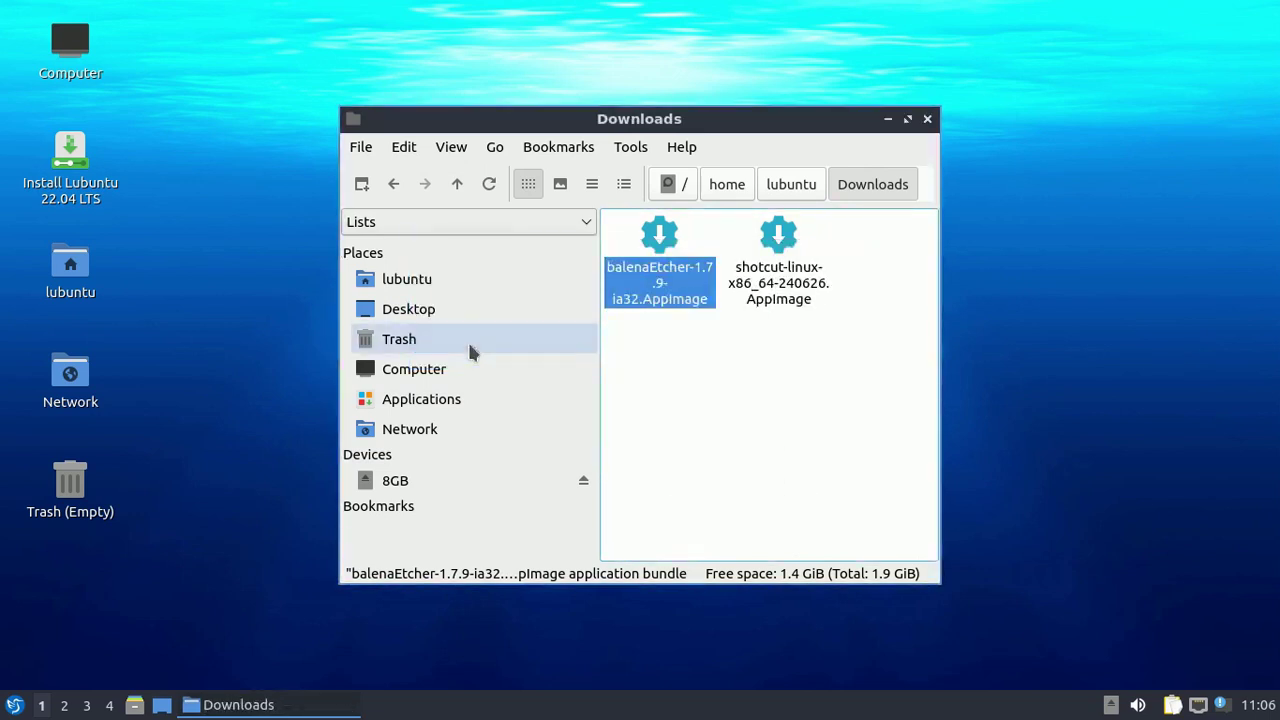
Launch Shotcut from shotcut-linux-x86_64-240626.AppImage in Downloads and close its window
click(773, 399)
right_click(778, 300)
click(830, 291)
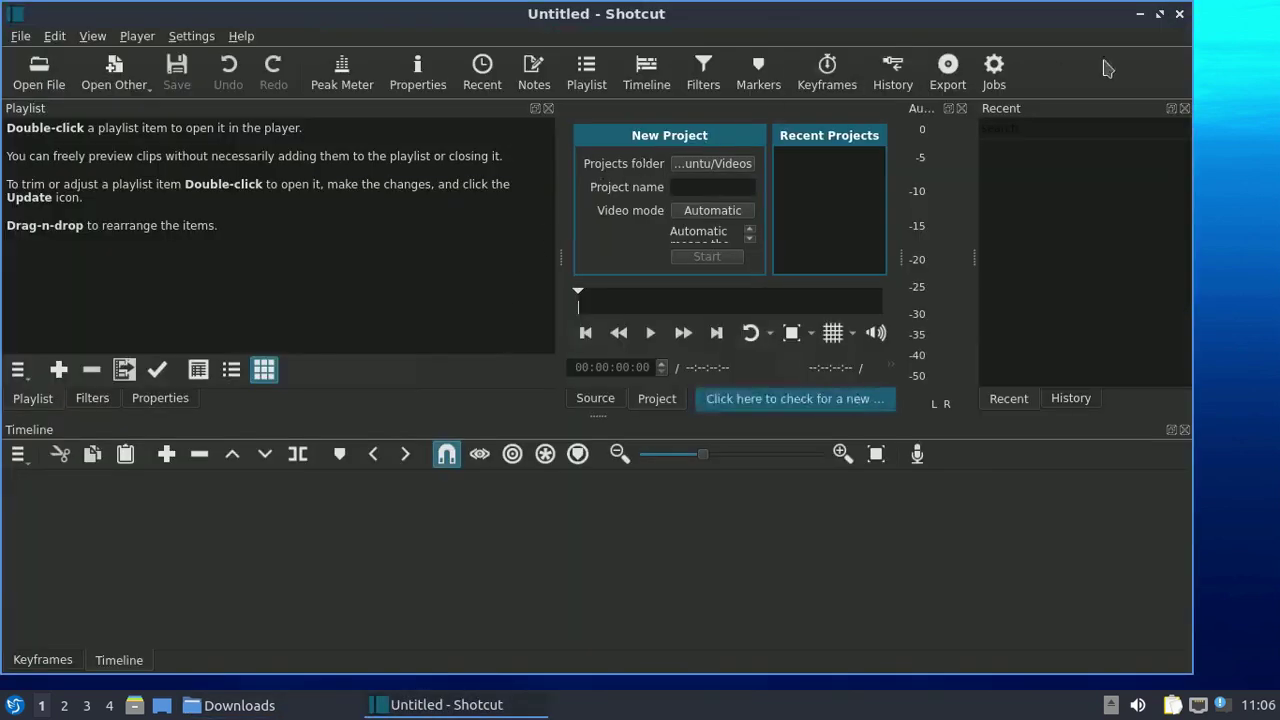
click(1180, 16)
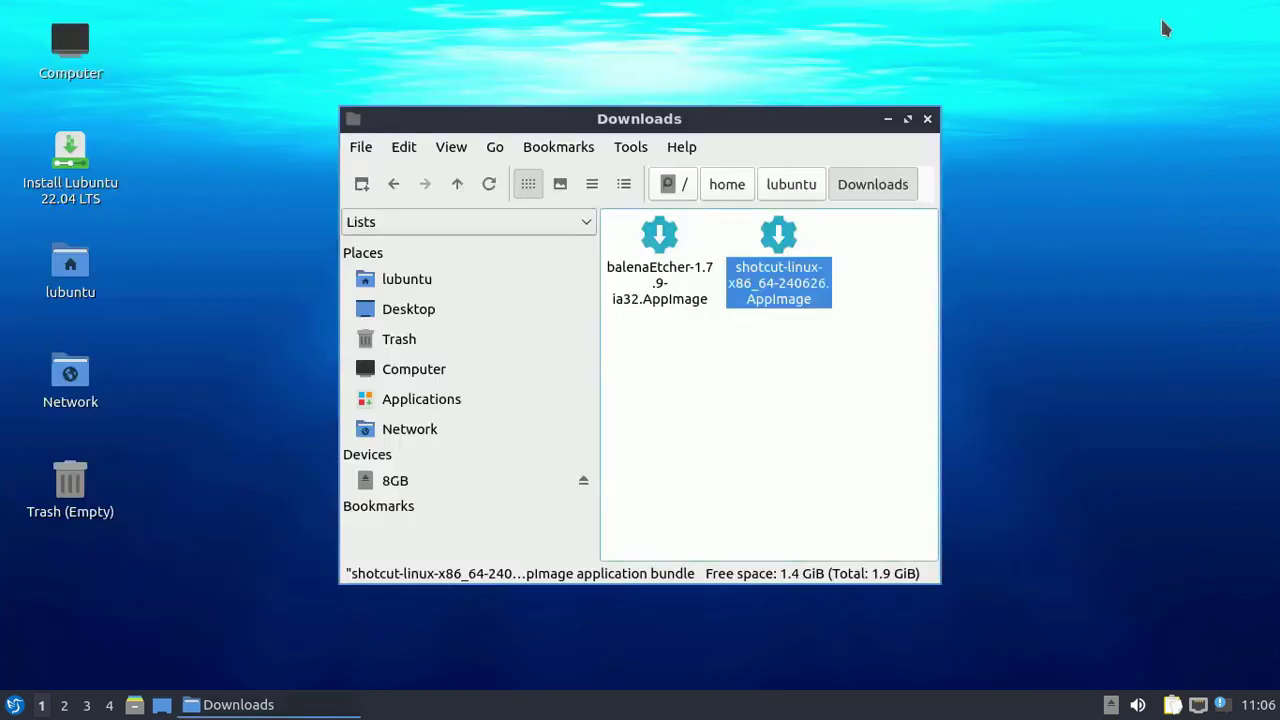
click(657, 313)
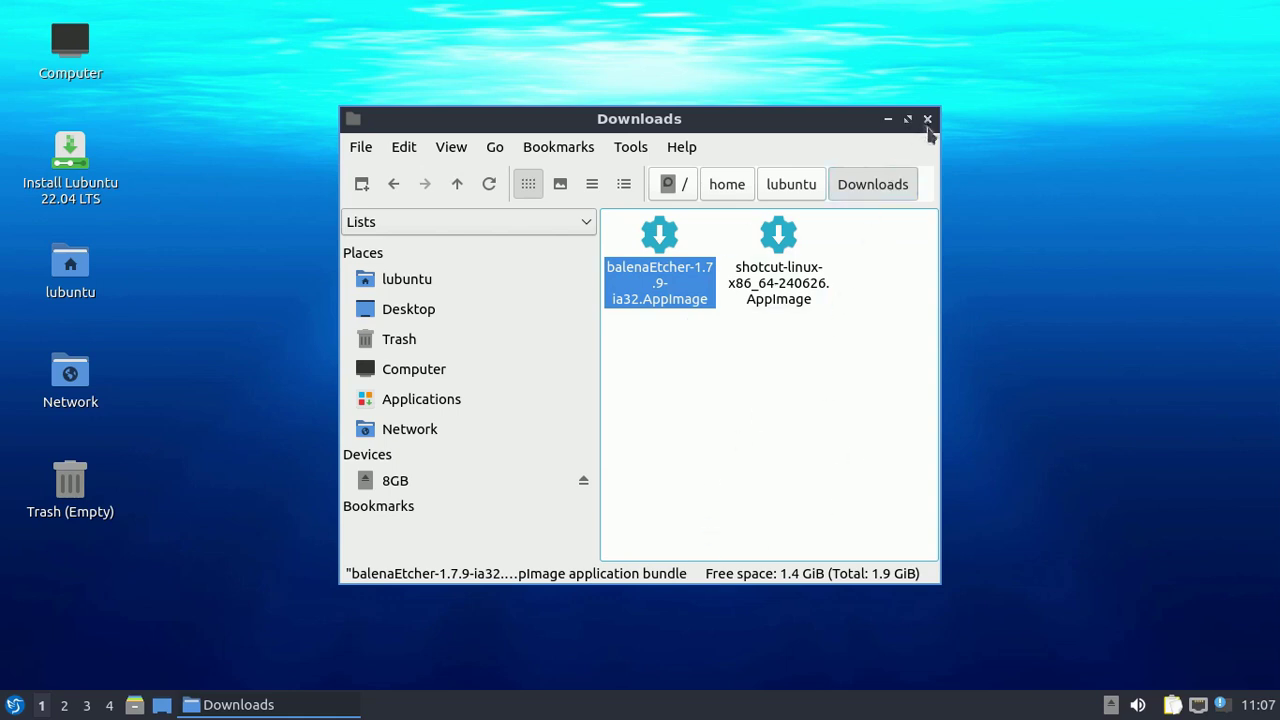
Play "Apowersoft para Gravar a tela do Celular.mp4" from the 8GB drive's _Testes-Som-Appimage folder in VLC, accepting its privacy policy, and close both windows
click(455, 480)
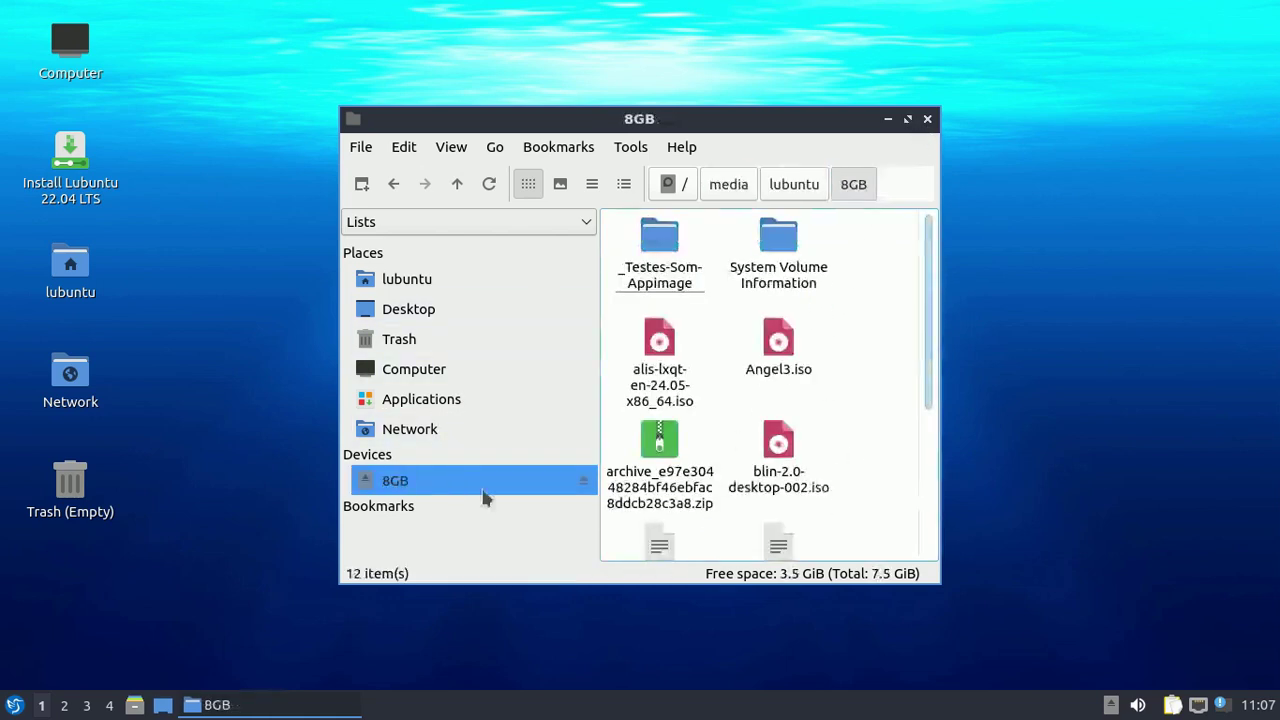
double_click(683, 268)
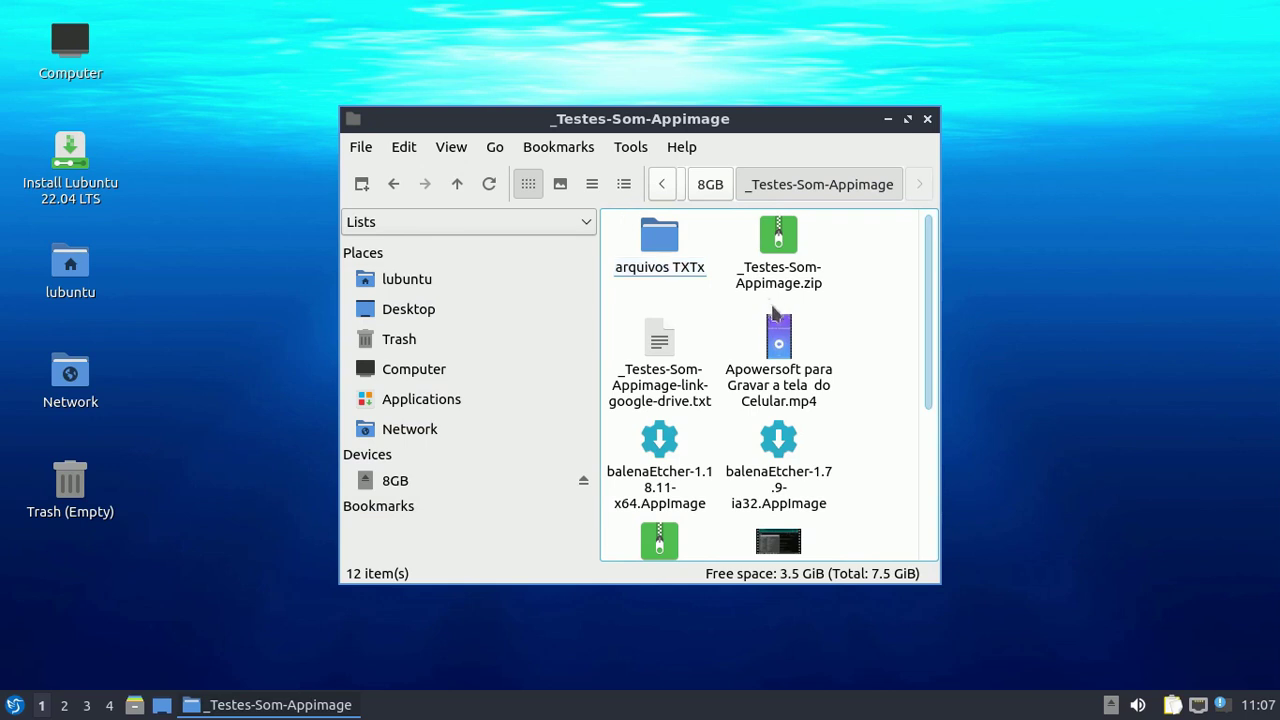
right_click(777, 336)
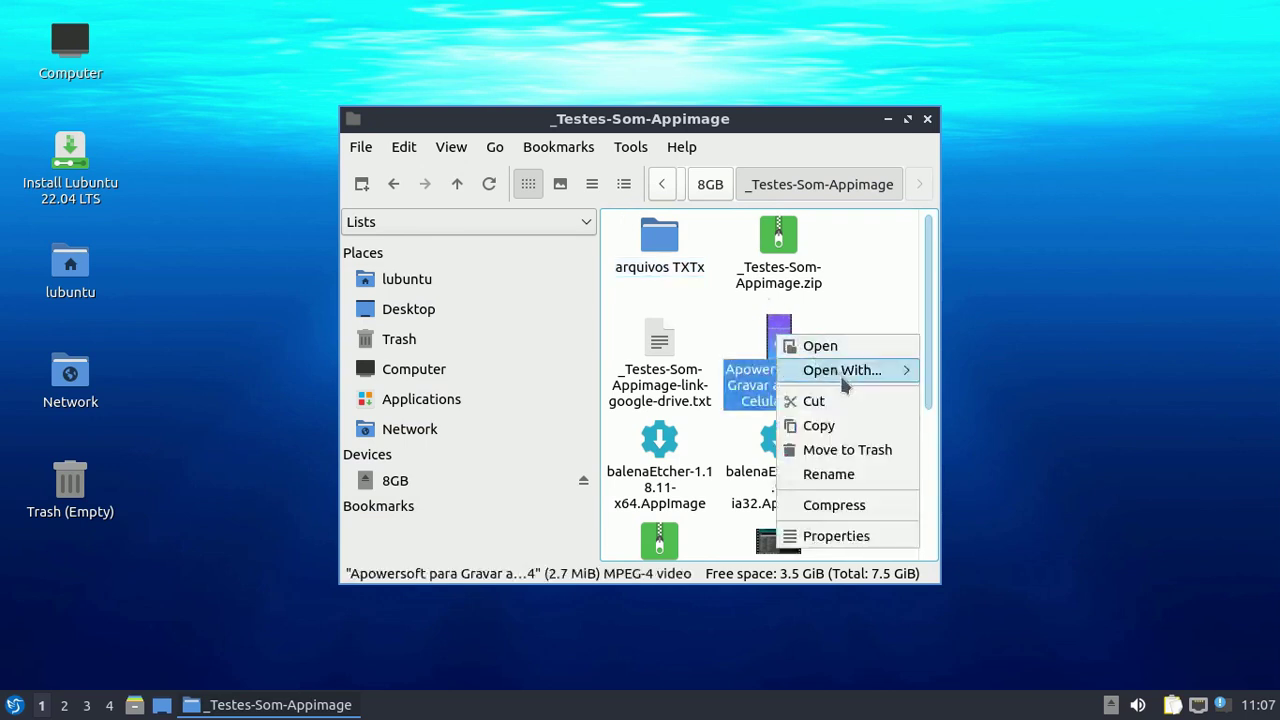
mouse_move(845, 372)
click(980, 372)
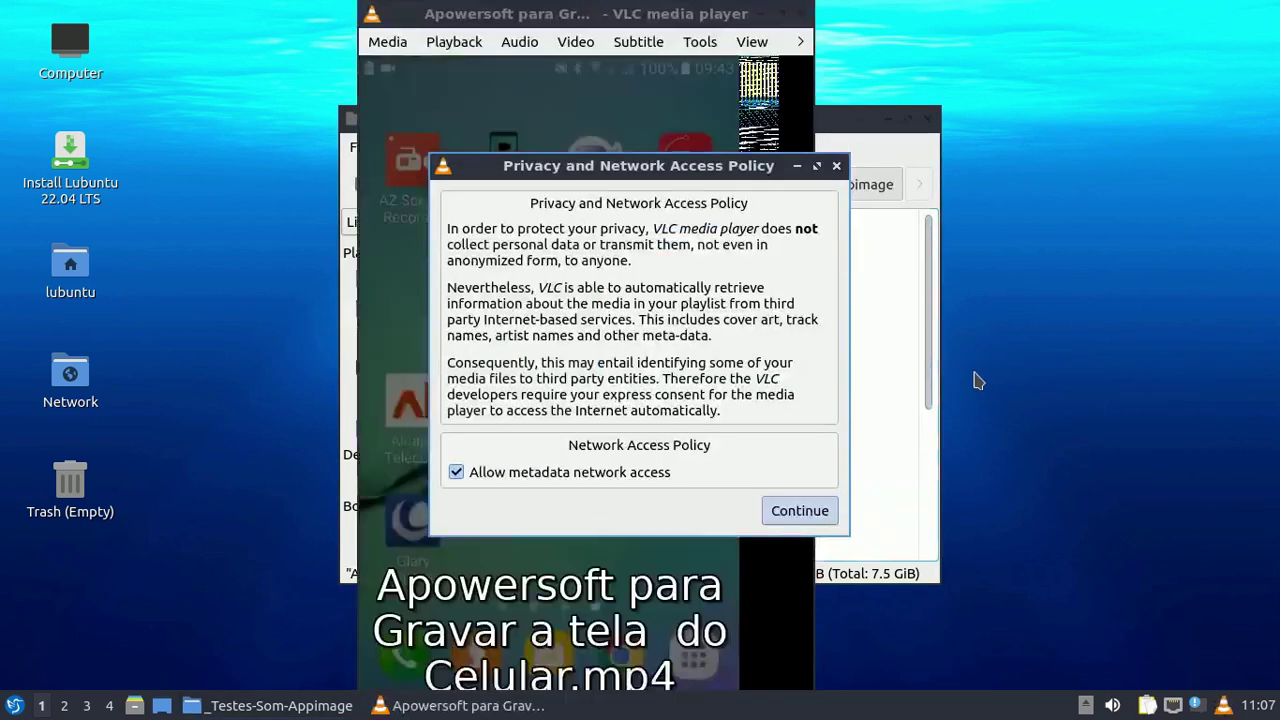
click(799, 511)
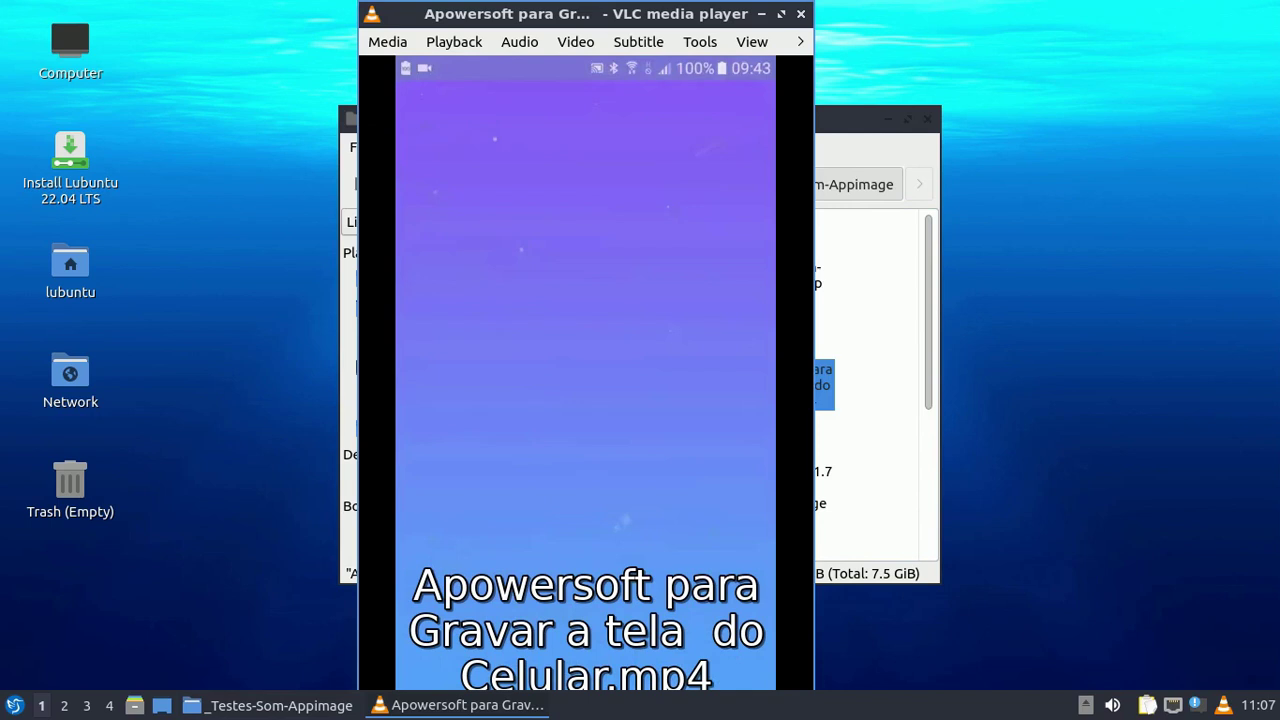
click(801, 14)
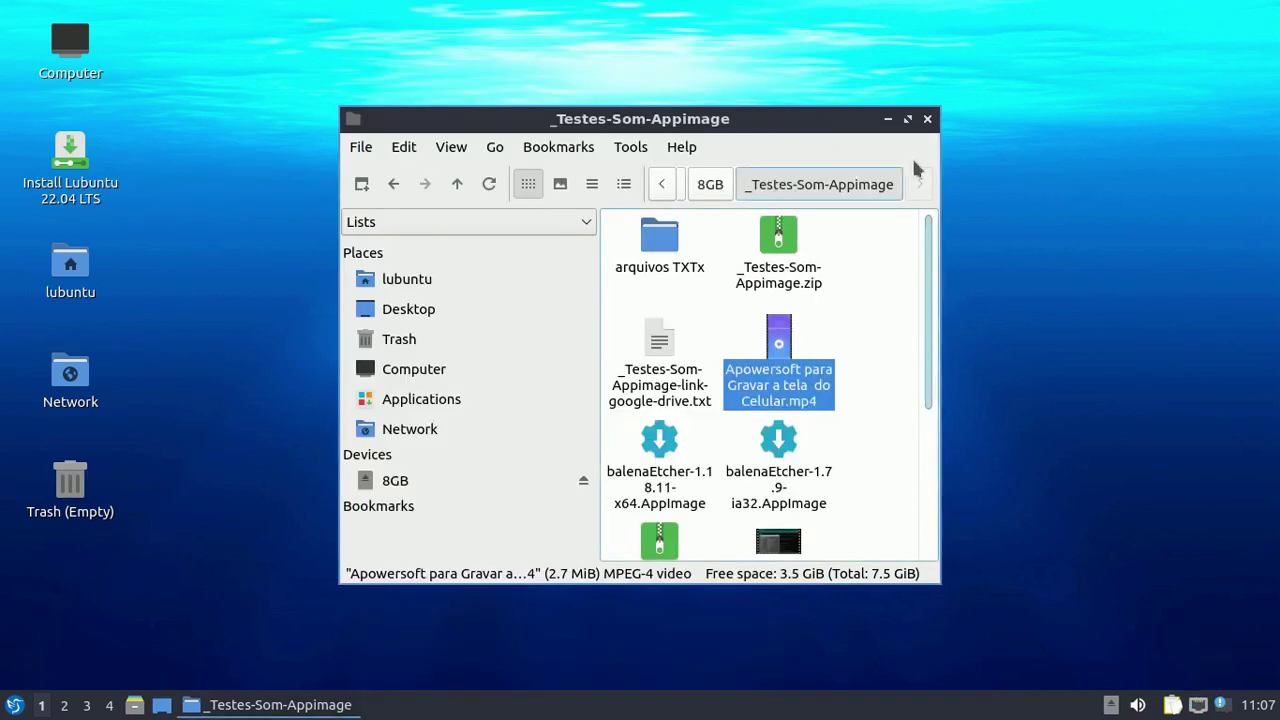
click(927, 120)
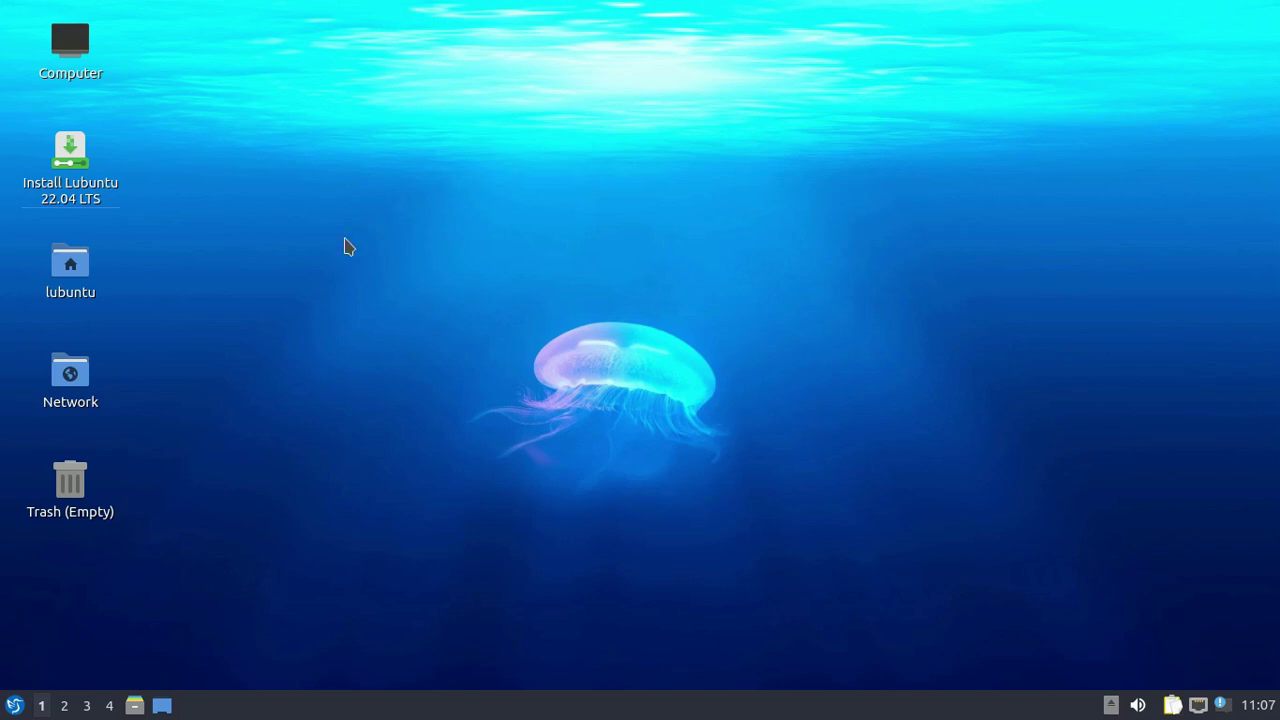
Open the Firefox web browser
click(24, 703)
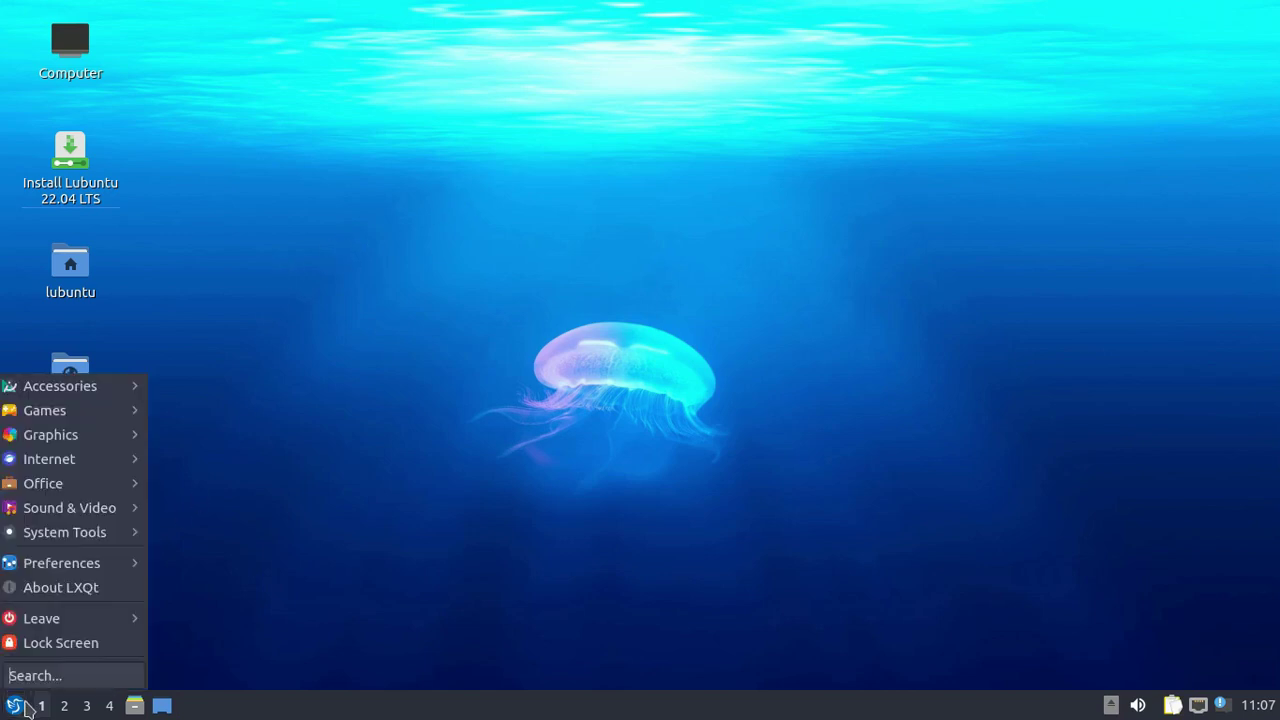
mouse_move(103, 465)
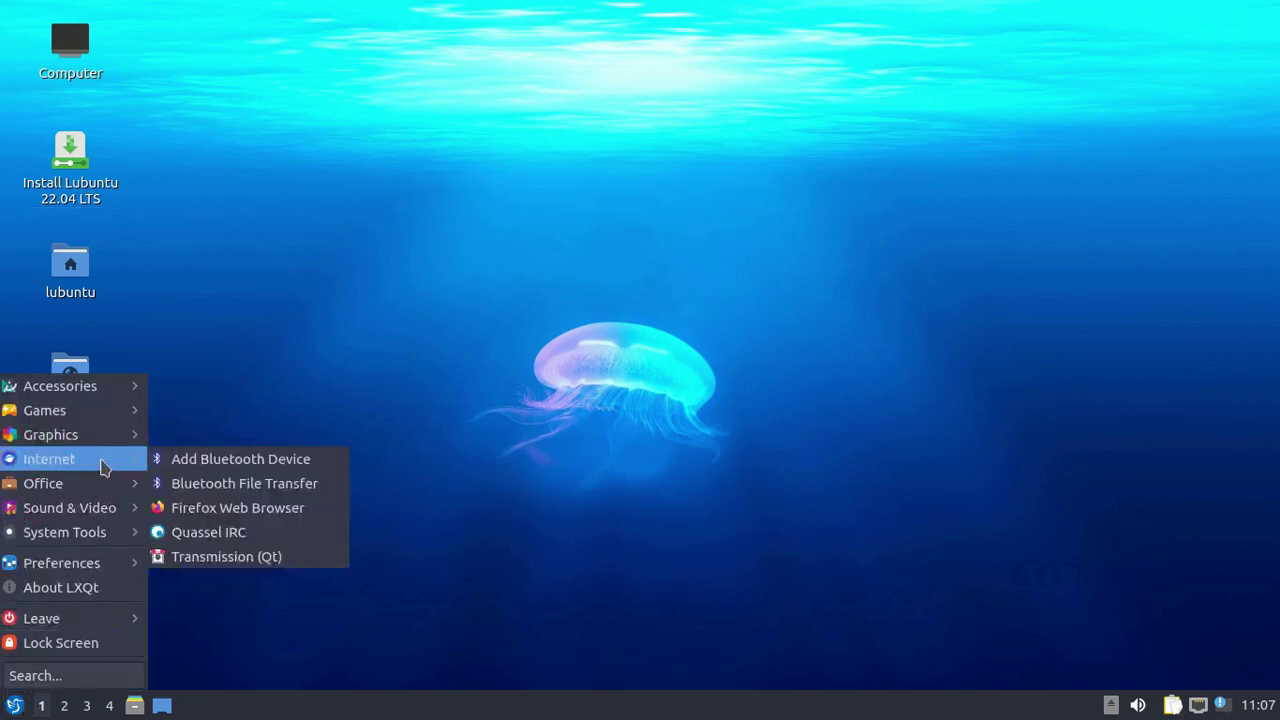
click(254, 510)
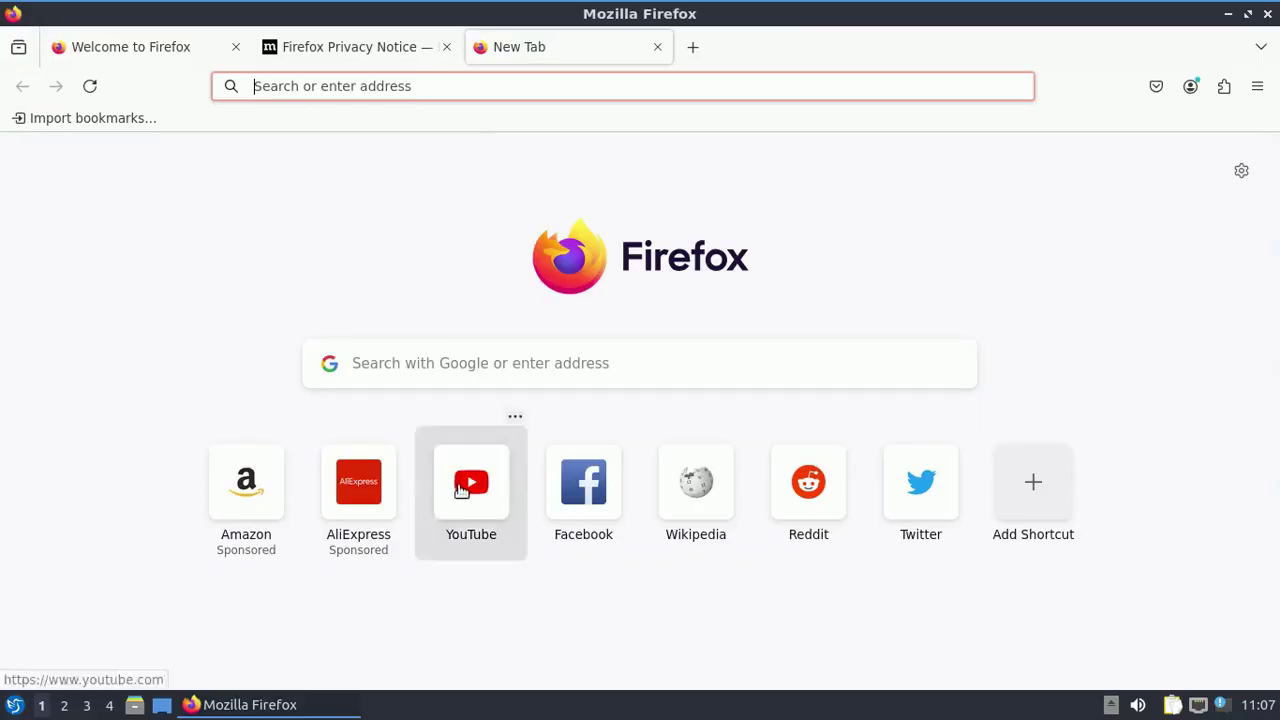
Open YouTube from the new tab page, play a video from Shorts, and close the browser
click(461, 490)
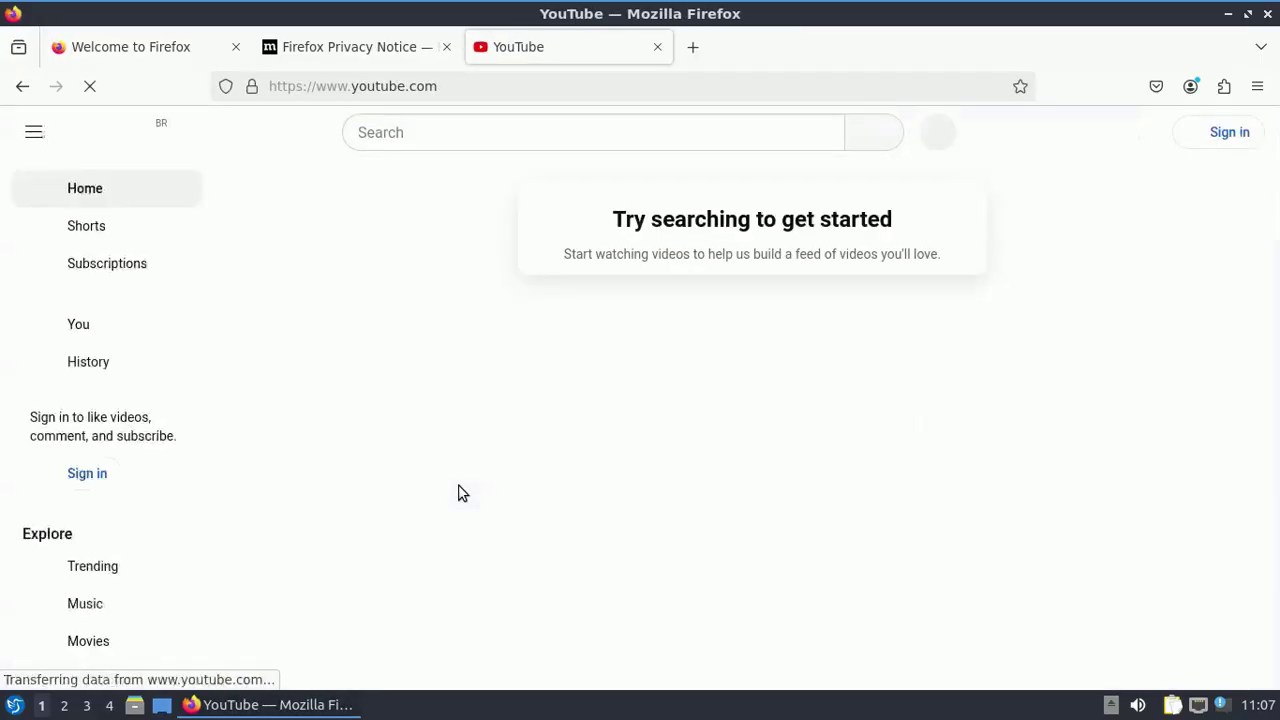
click(77, 232)
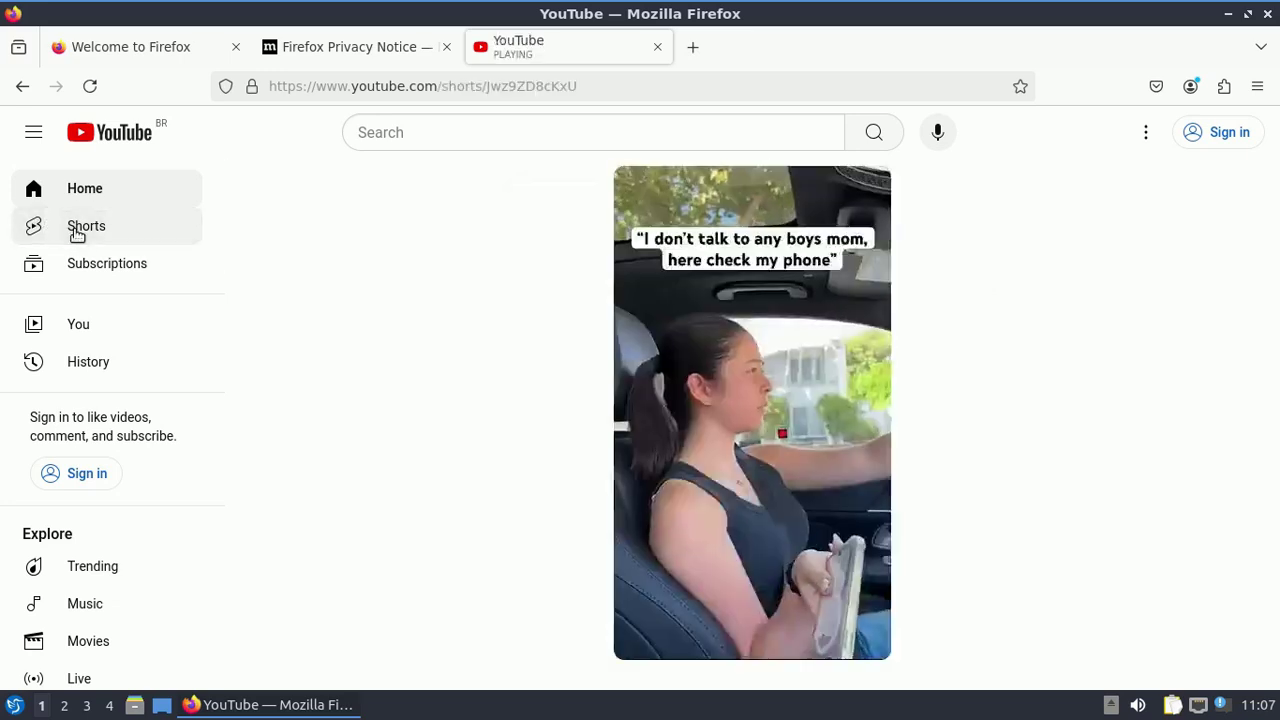
click(657, 49)
click(1268, 12)
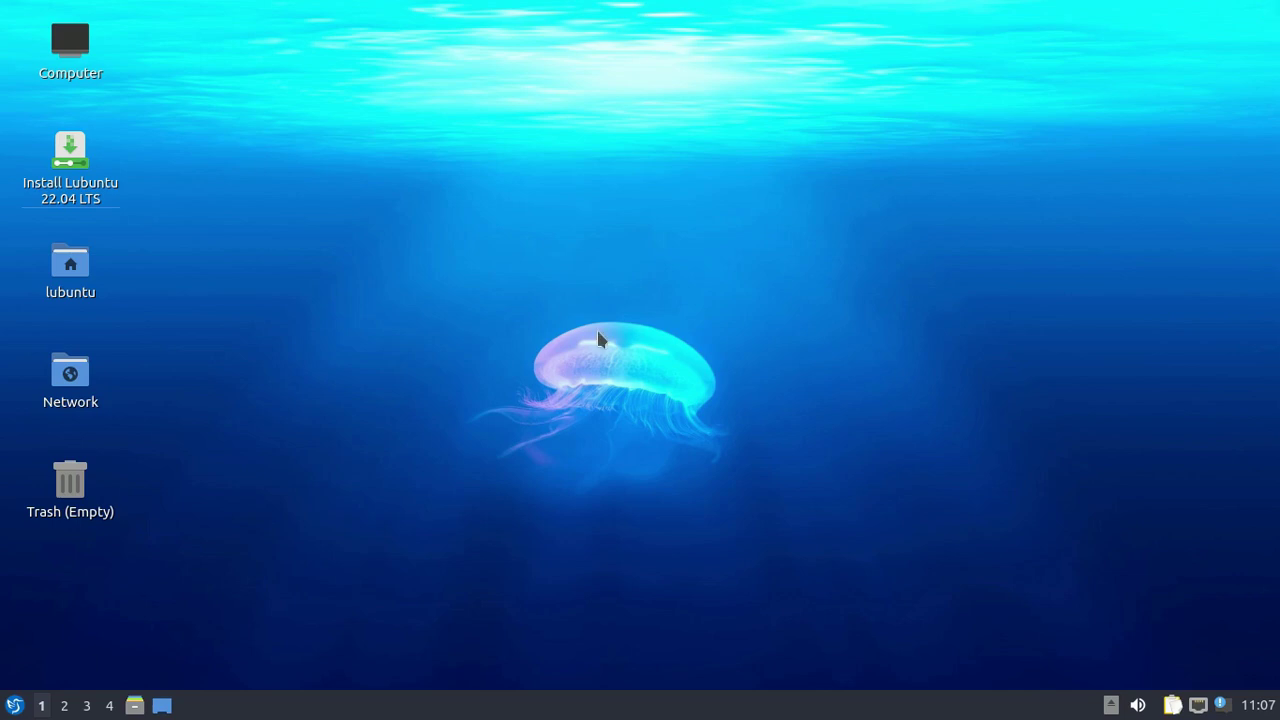
Launch the Discover software center from the system tools
click(14, 705)
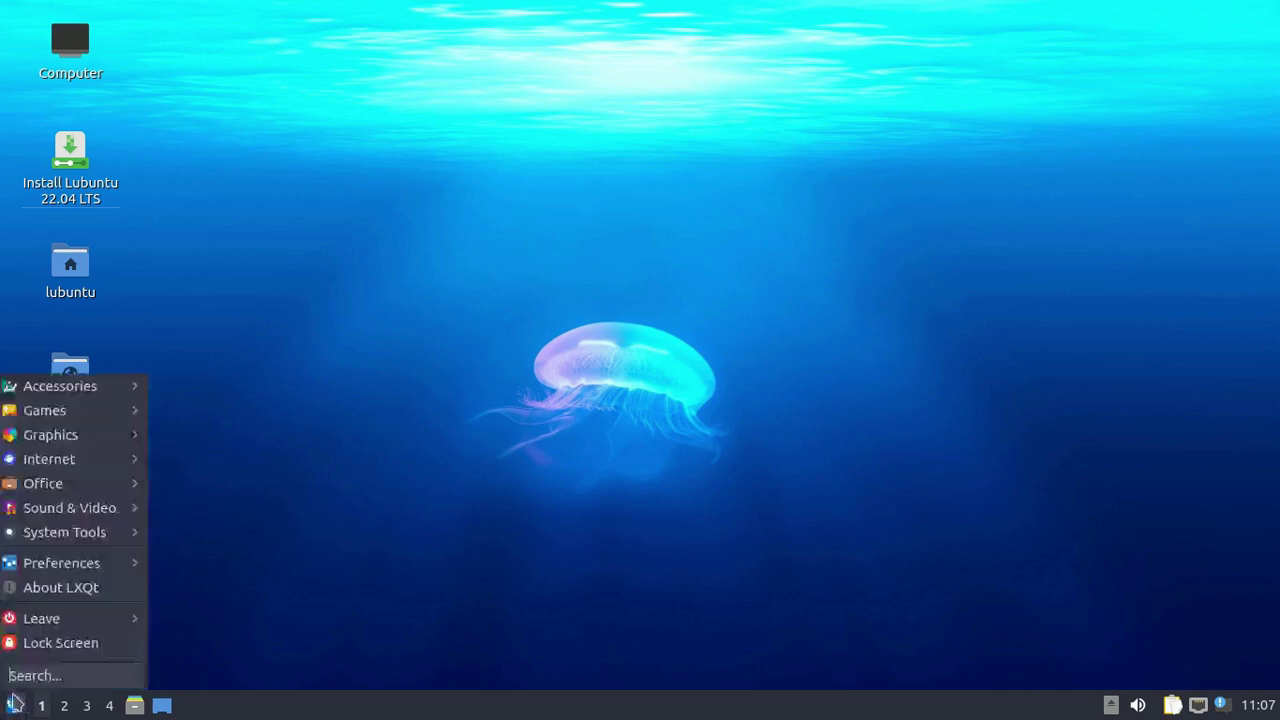
mouse_move(117, 456)
mouse_move(107, 511)
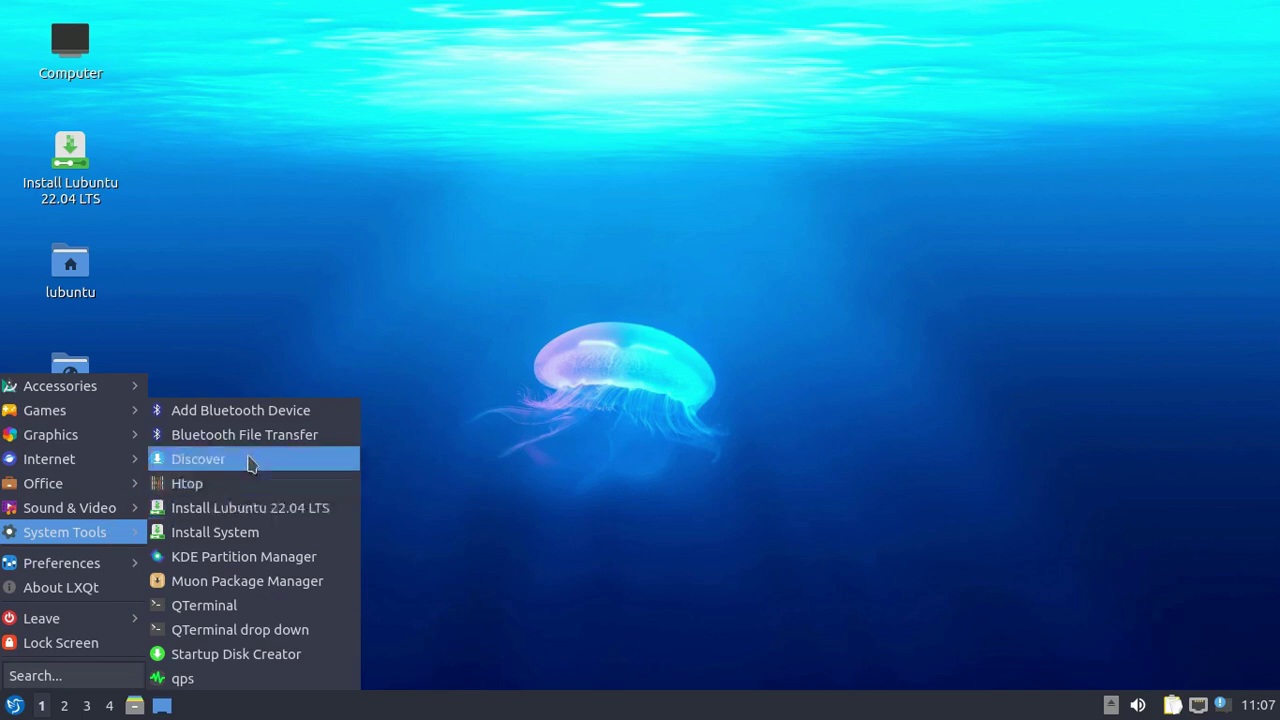
click(250, 460)
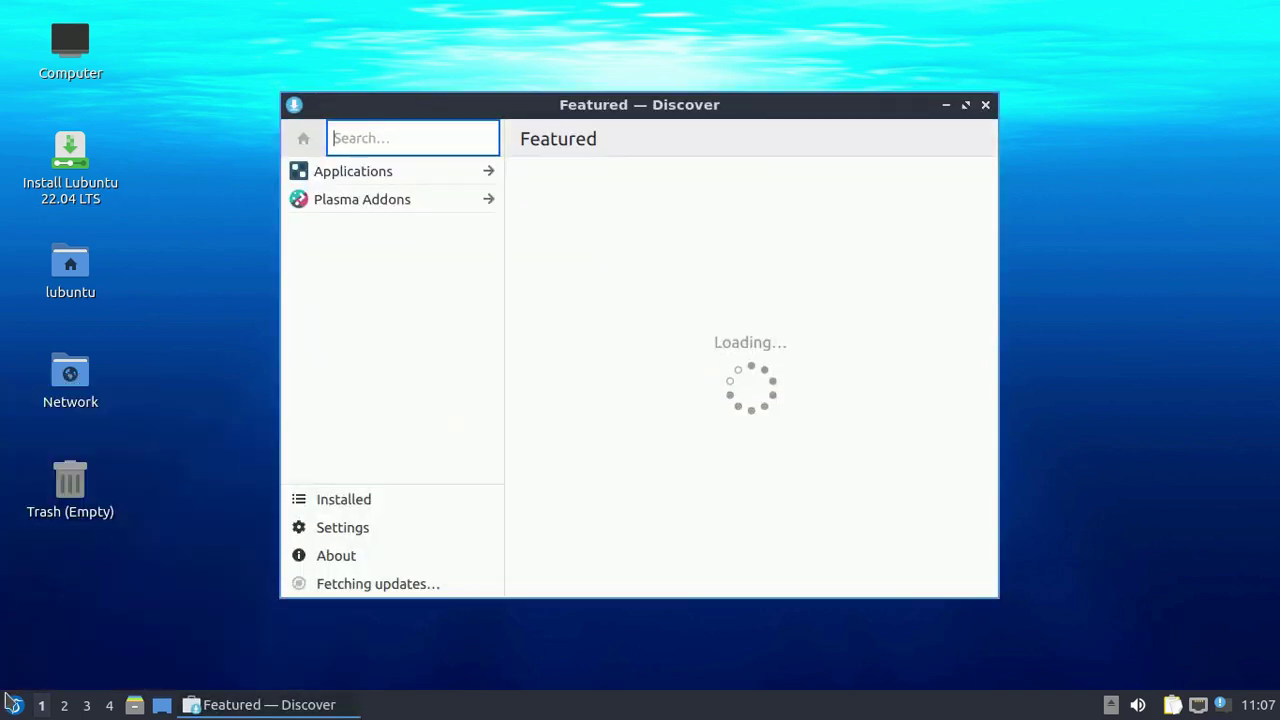
Run Htop, look through its process list and memory usage, and quit the terminal
click(14, 705)
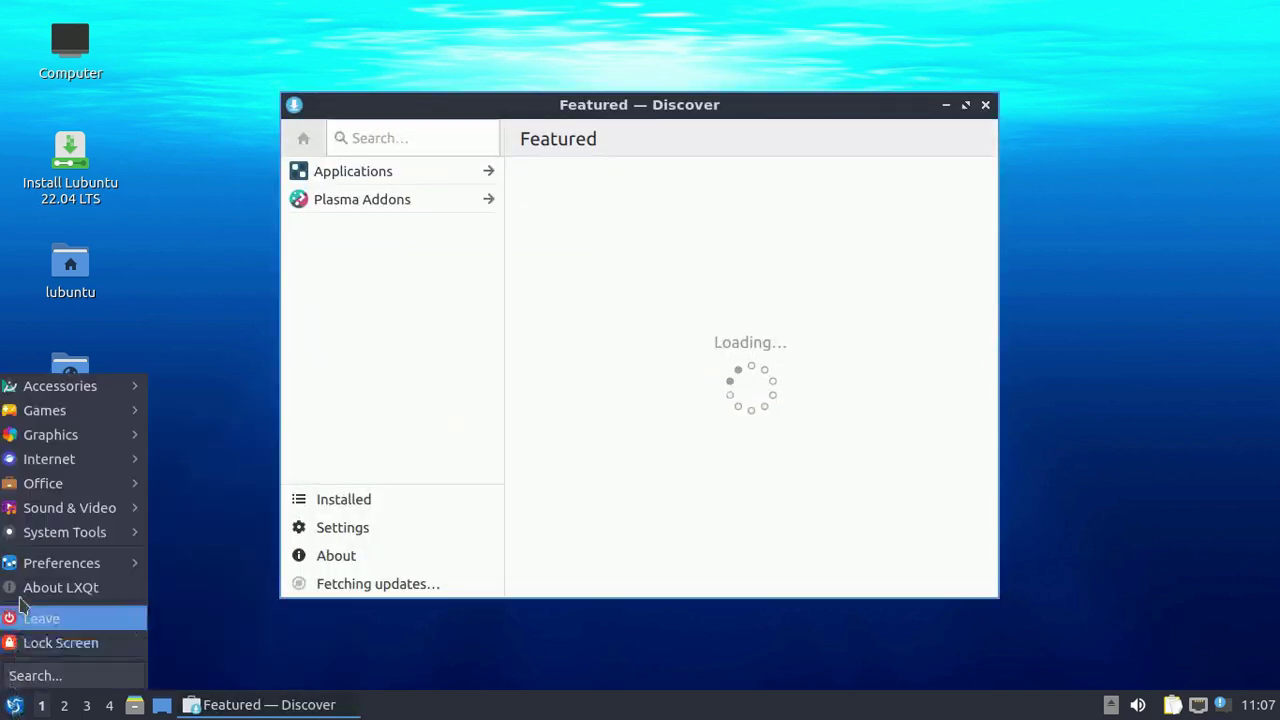
mouse_move(110, 466)
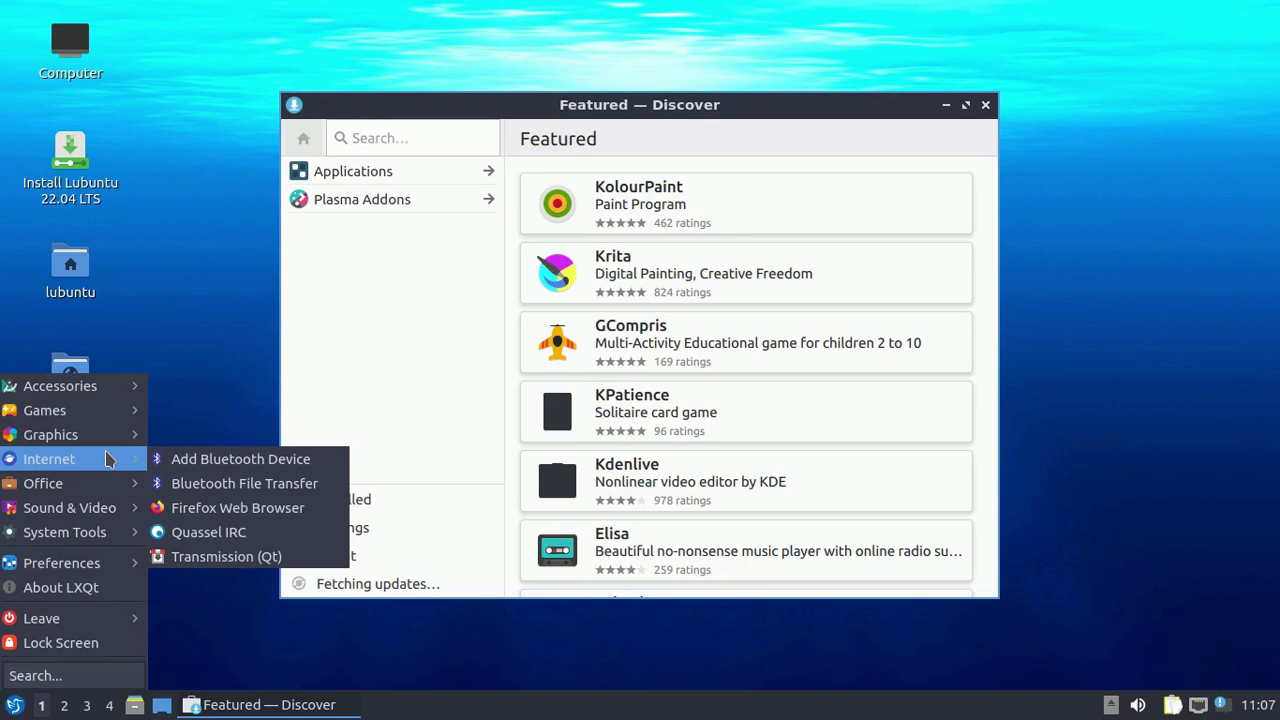
mouse_move(113, 538)
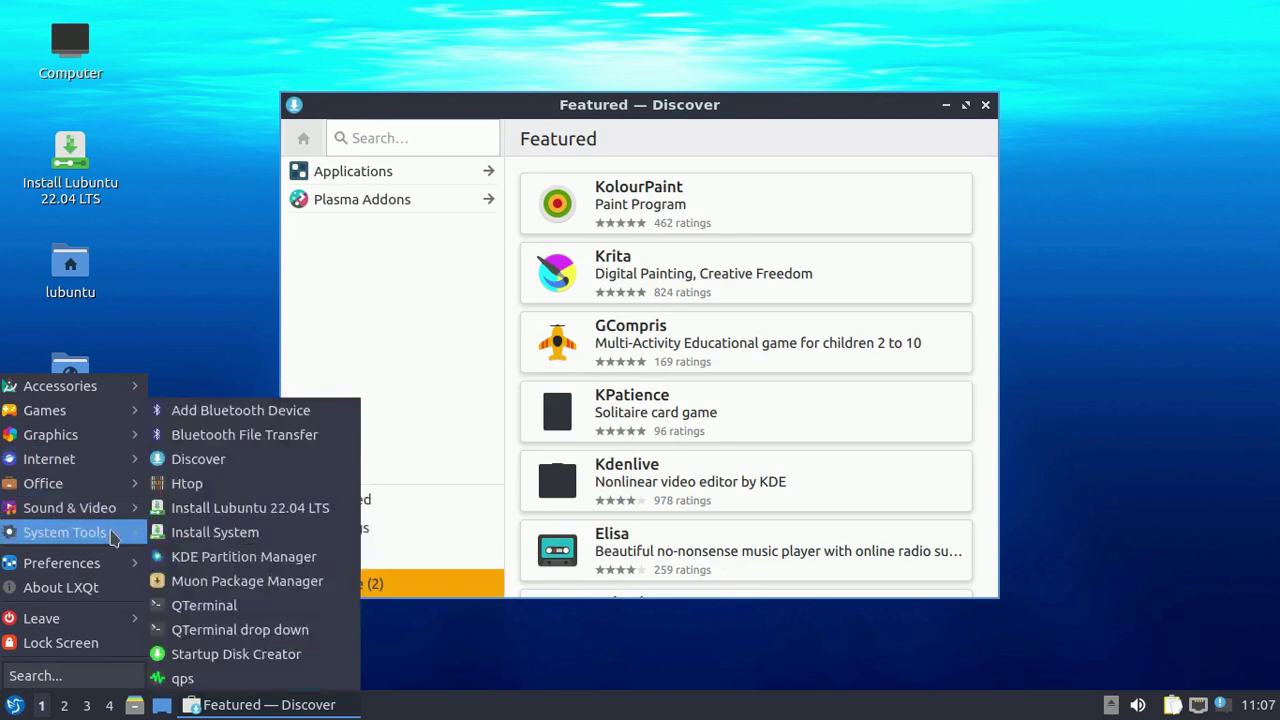
click(200, 484)
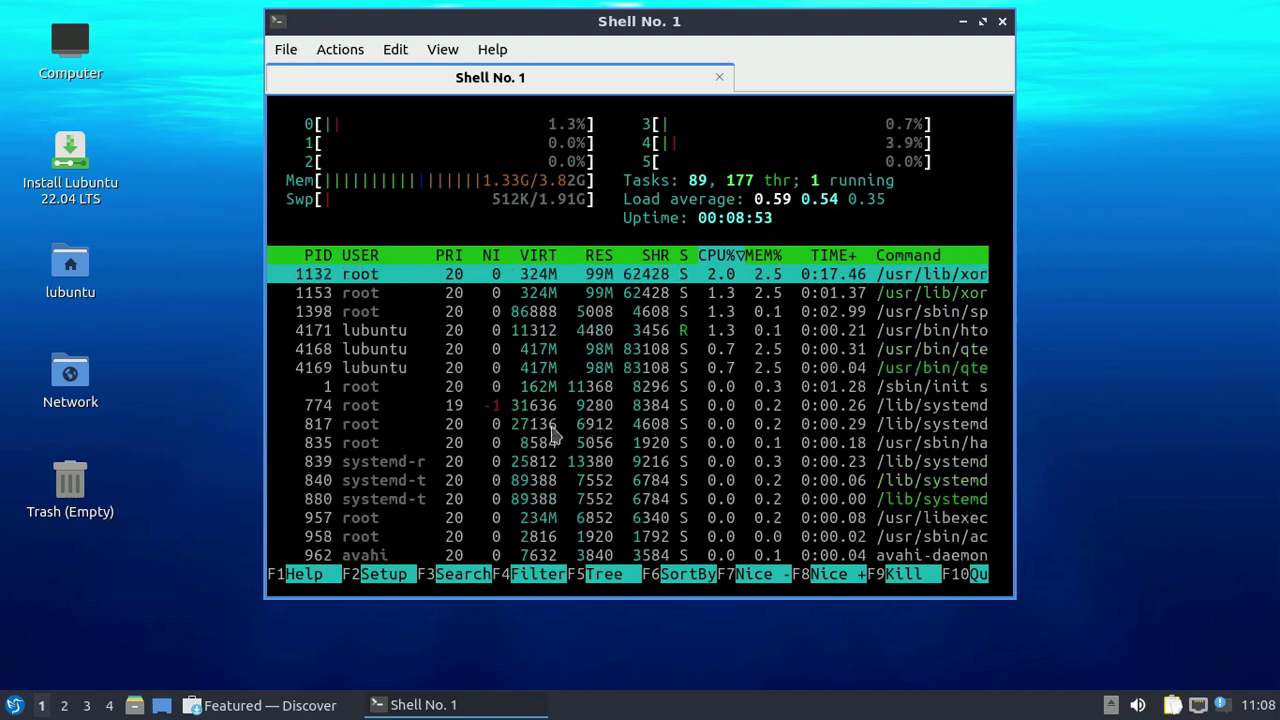
scroll(540, 420, down, 3)
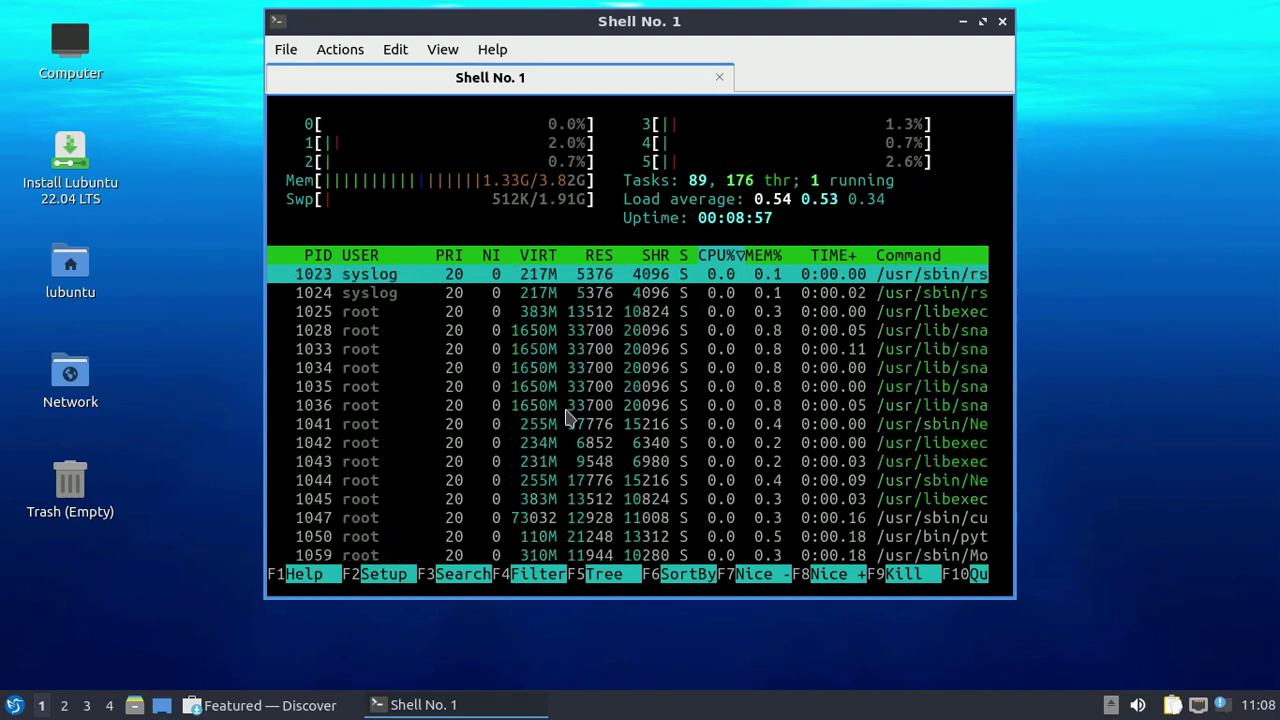
scroll(565, 418, down, 3)
scroll(565, 418, up, 6)
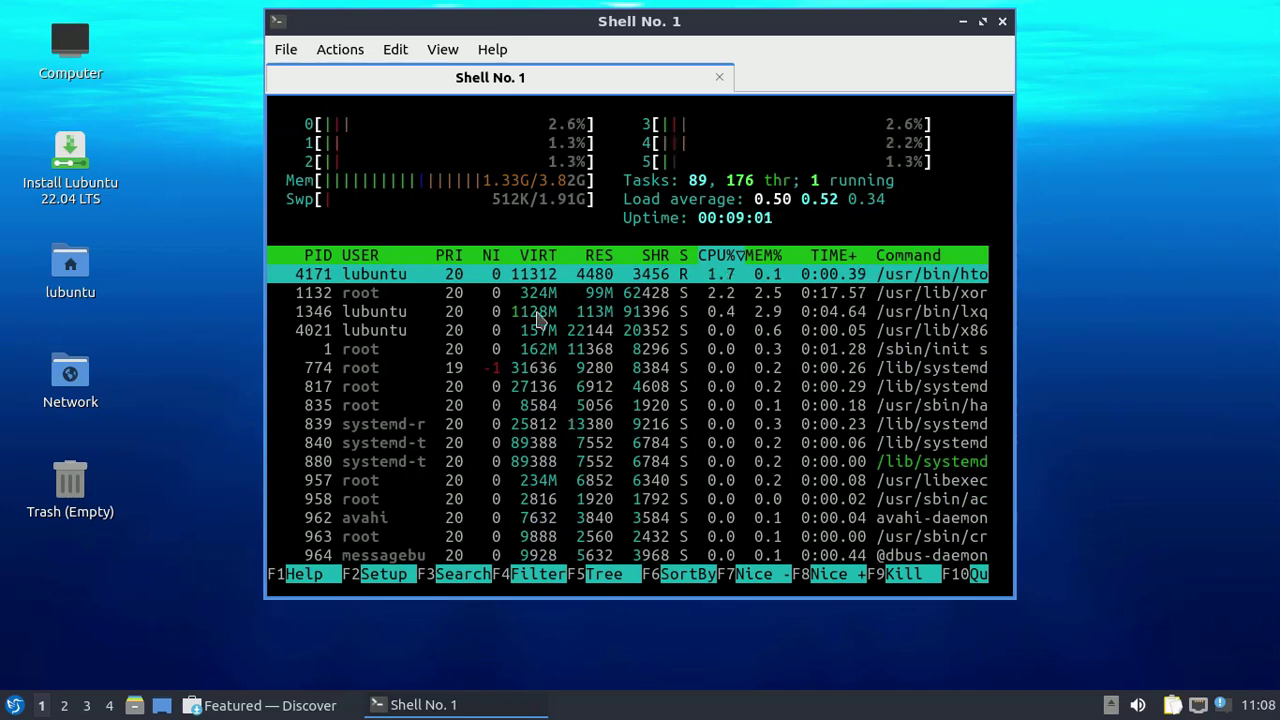
click(286, 49)
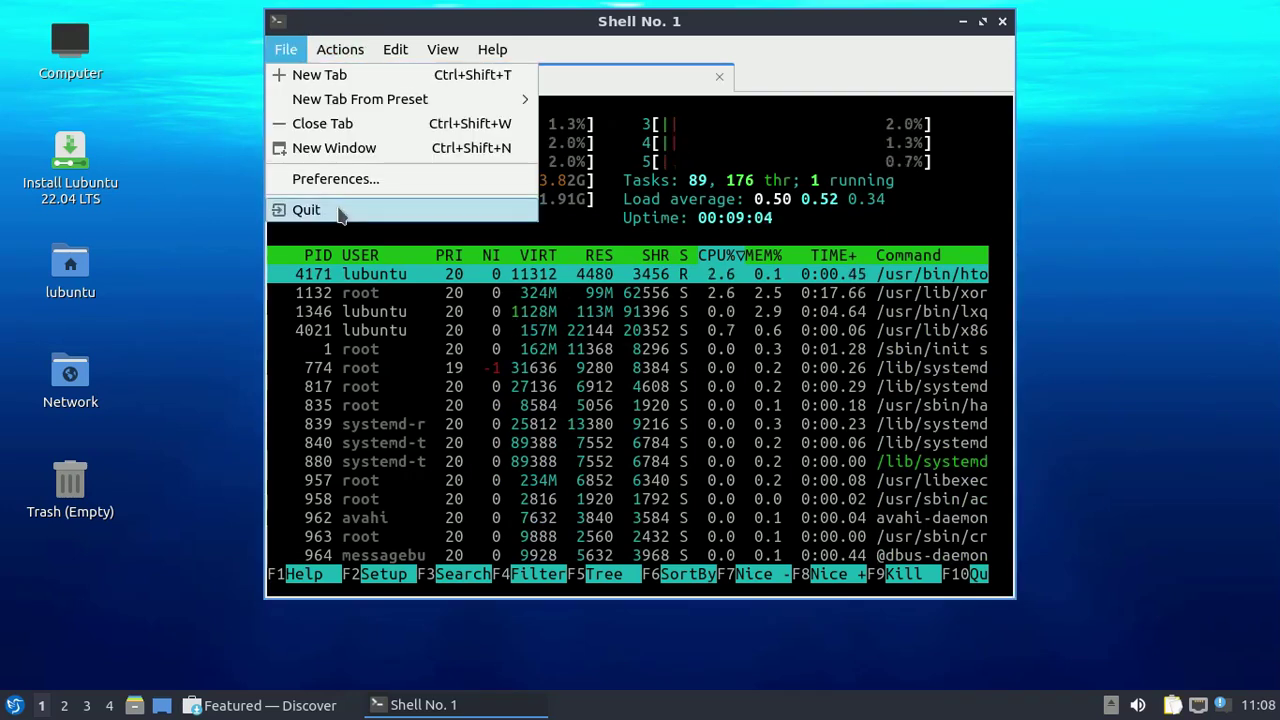
click(307, 210)
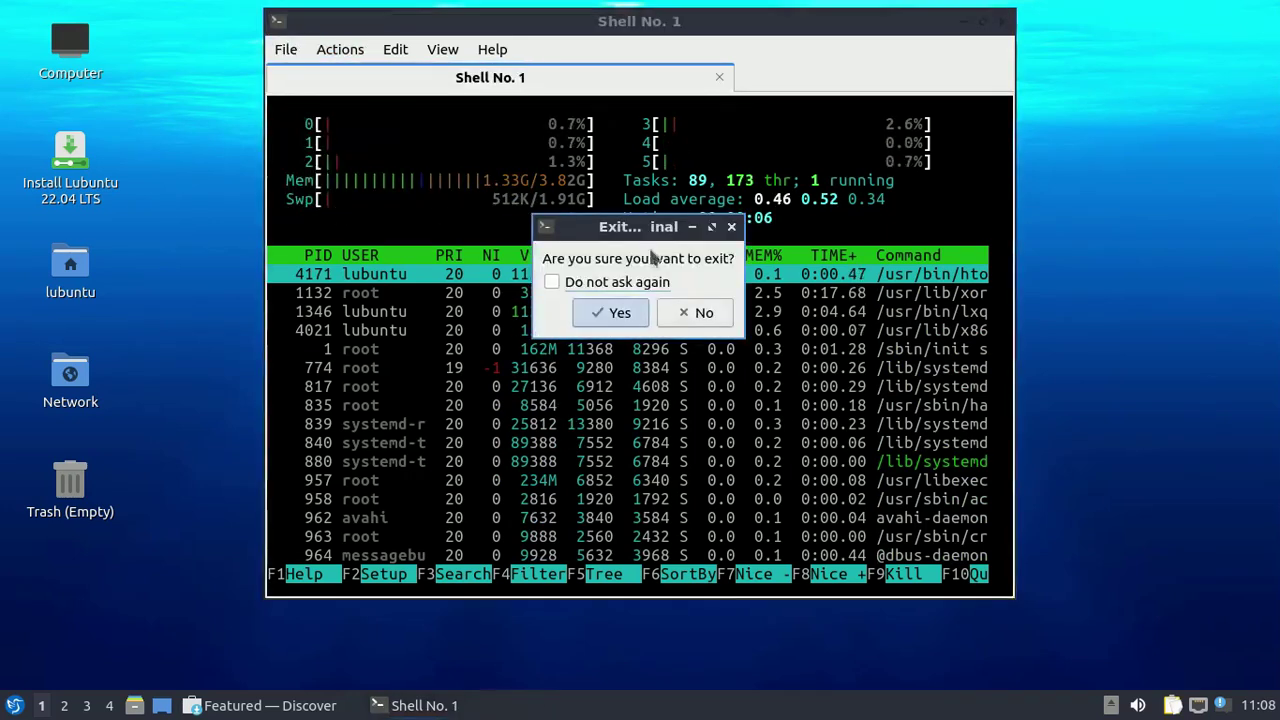
click(618, 313)
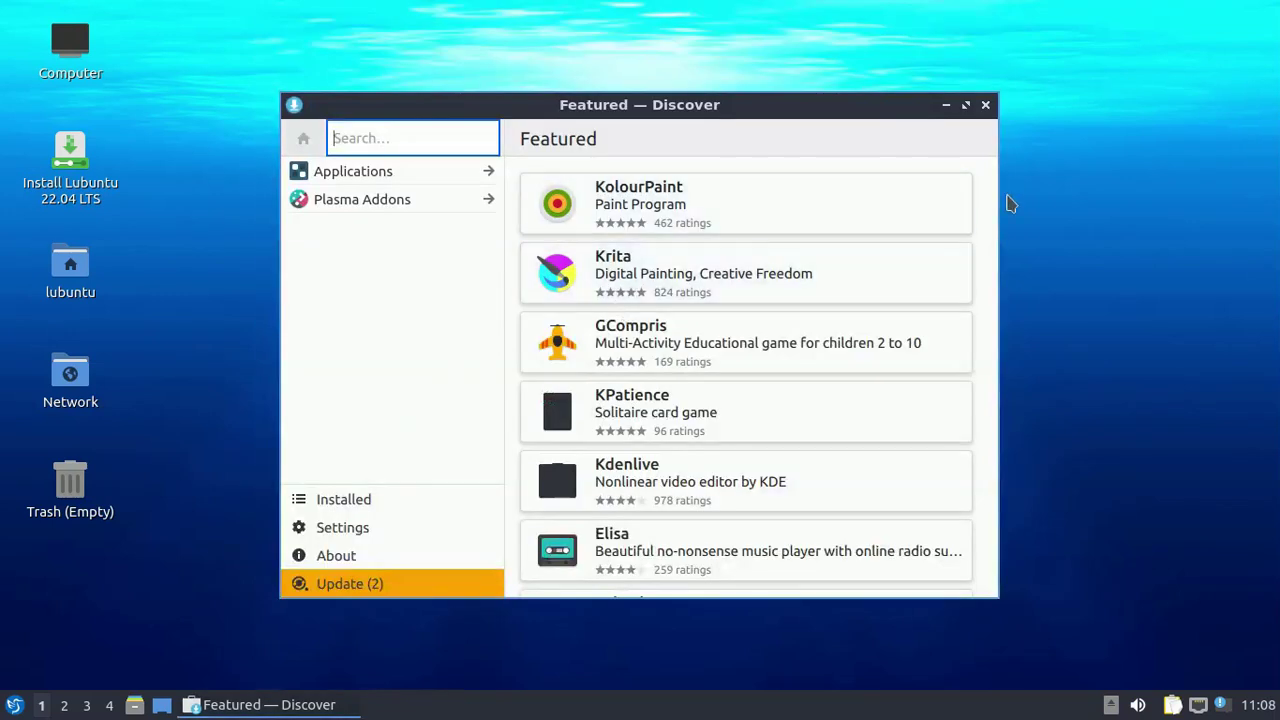
Search Discover for "parole" and close its window
click(378, 588)
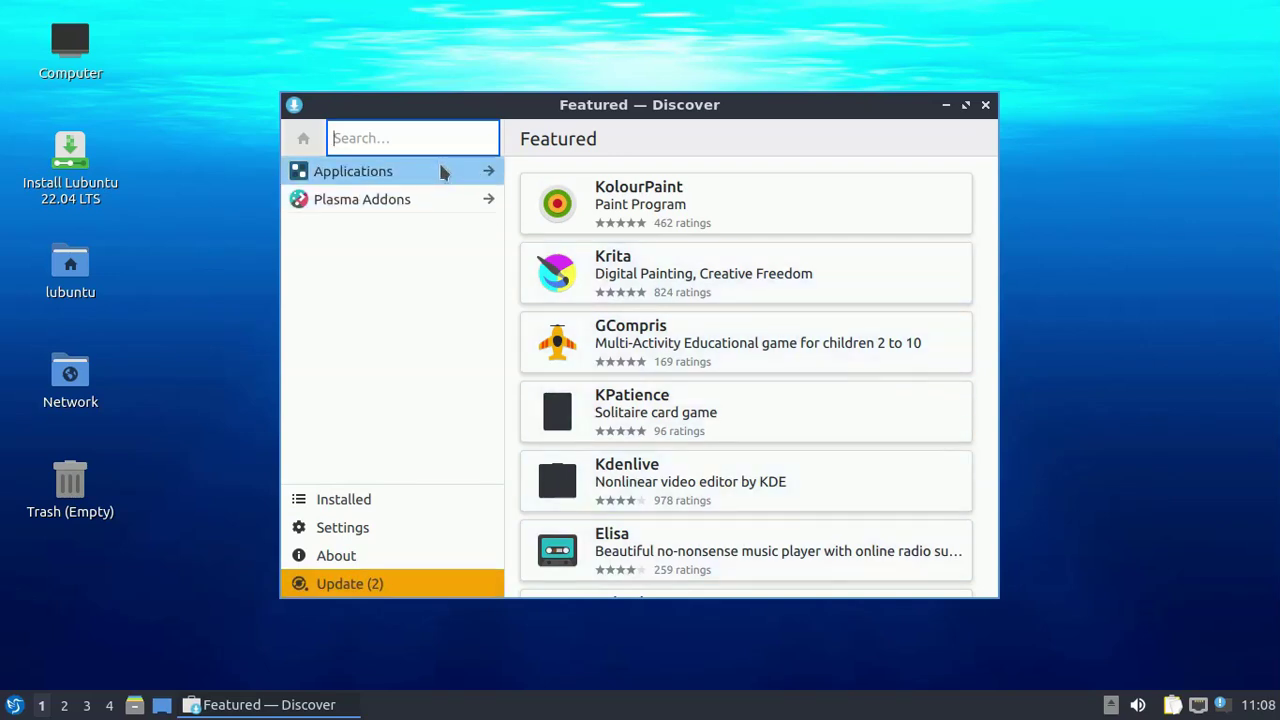
text(parole)
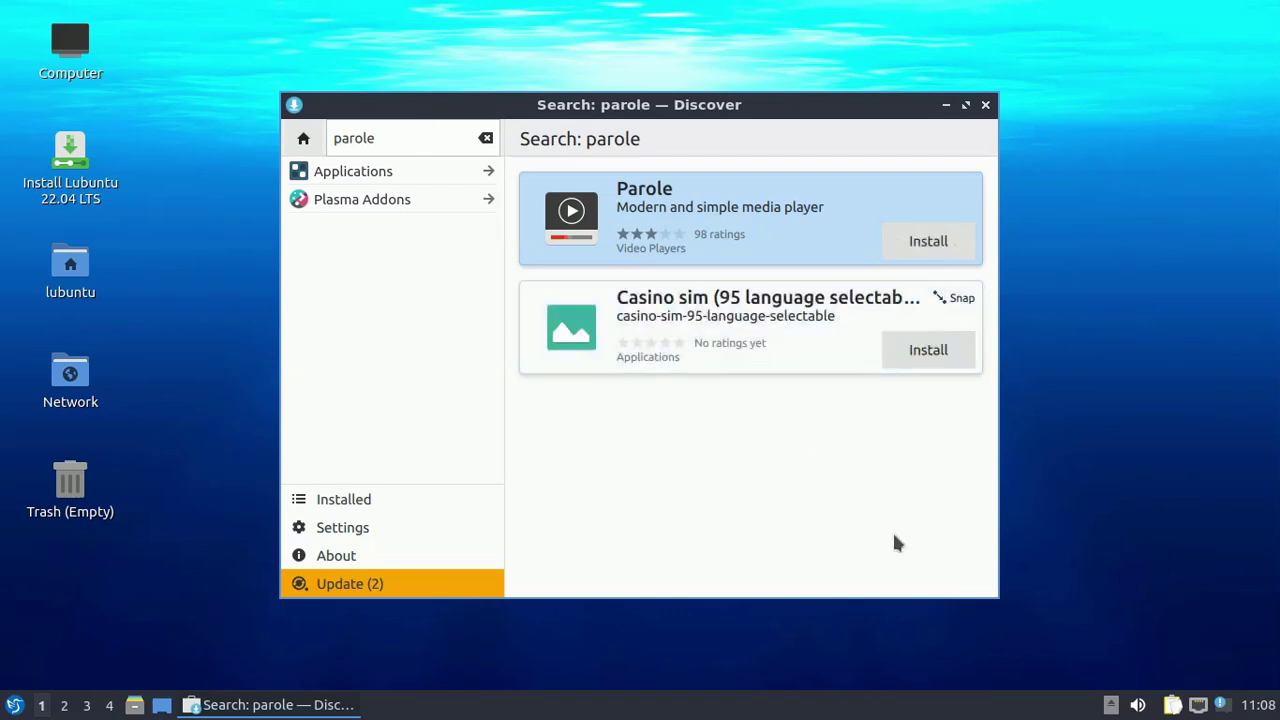
click(986, 104)
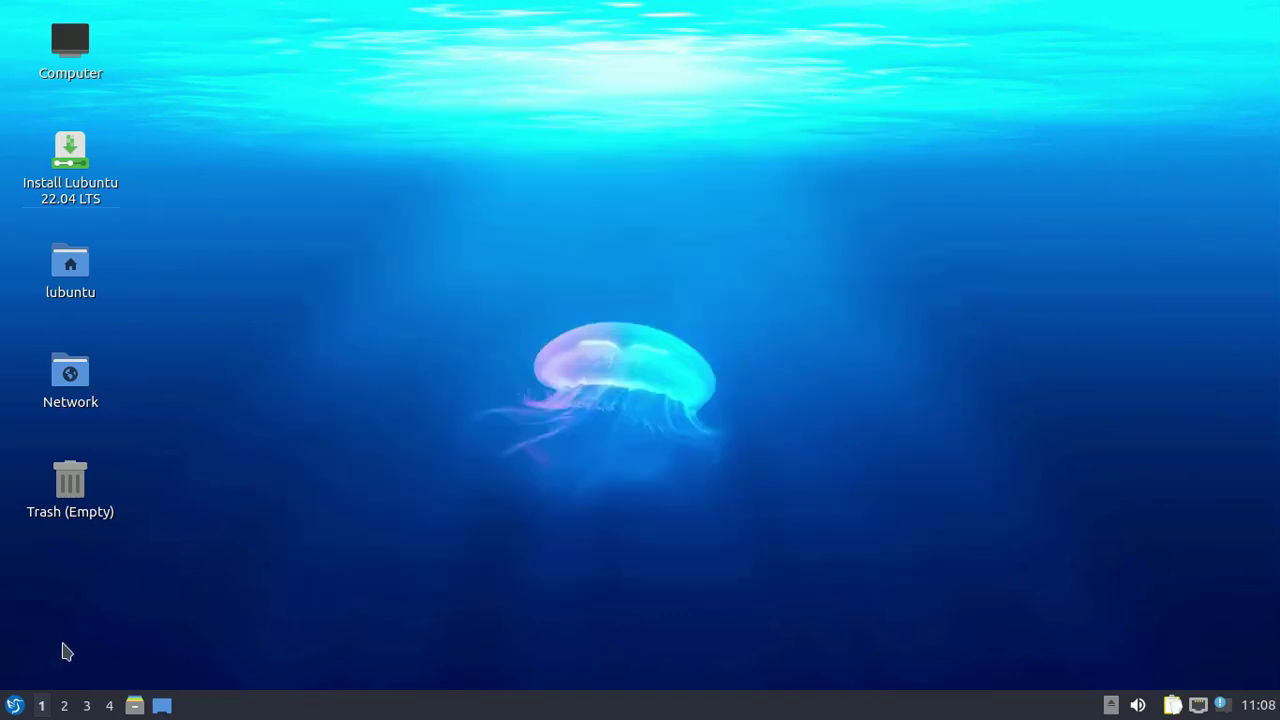
Open the LXQt appearance settings and shift the window slightly on the desktop
click(14, 705)
mouse_move(110, 550)
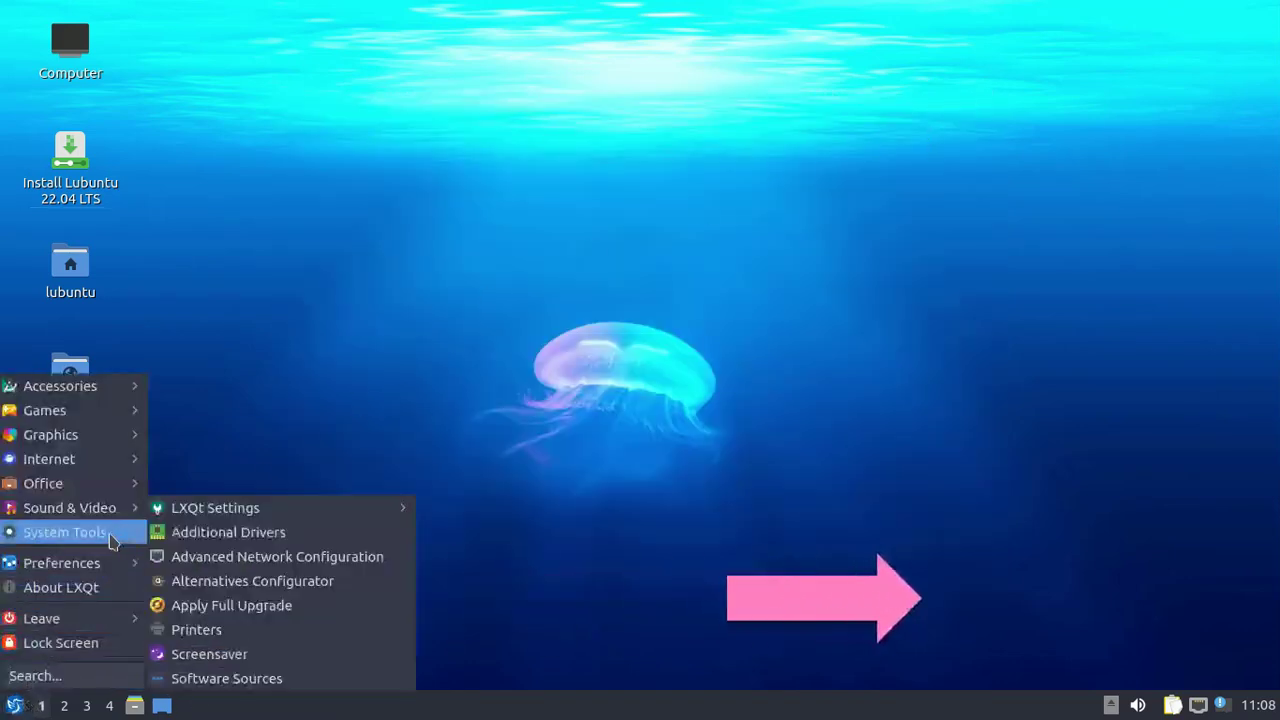
mouse_move(322, 512)
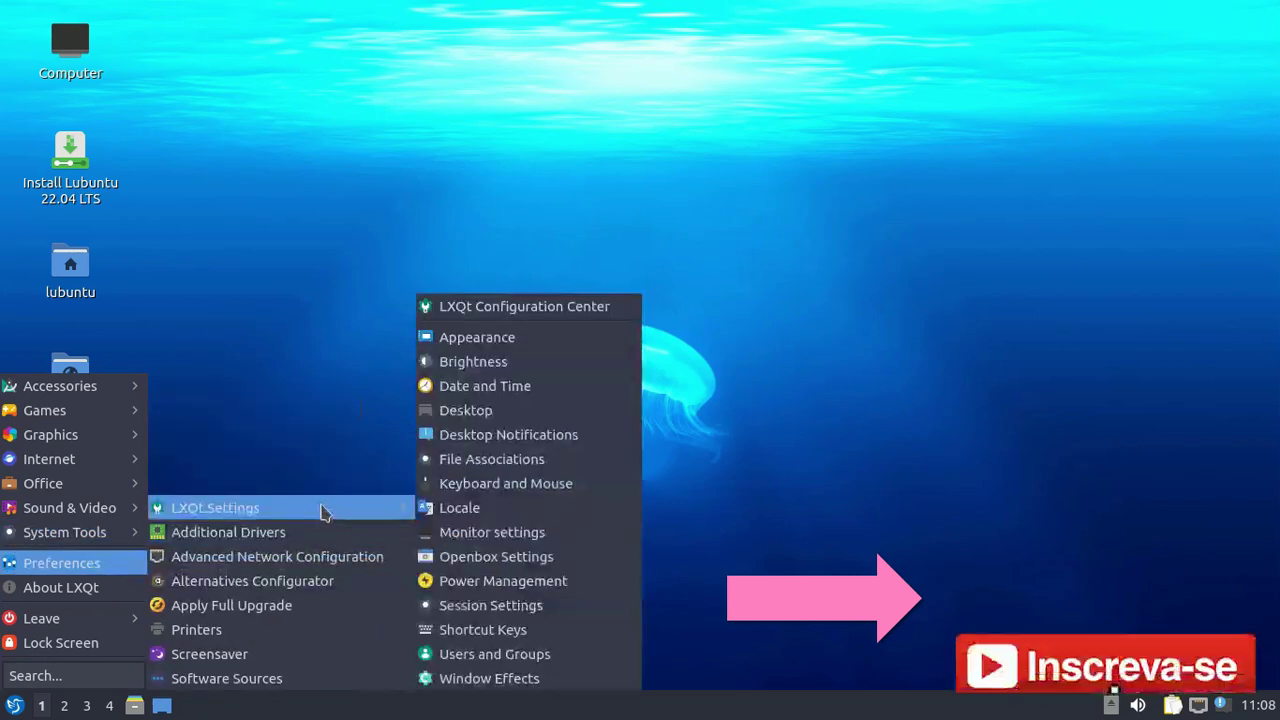
click(512, 340)
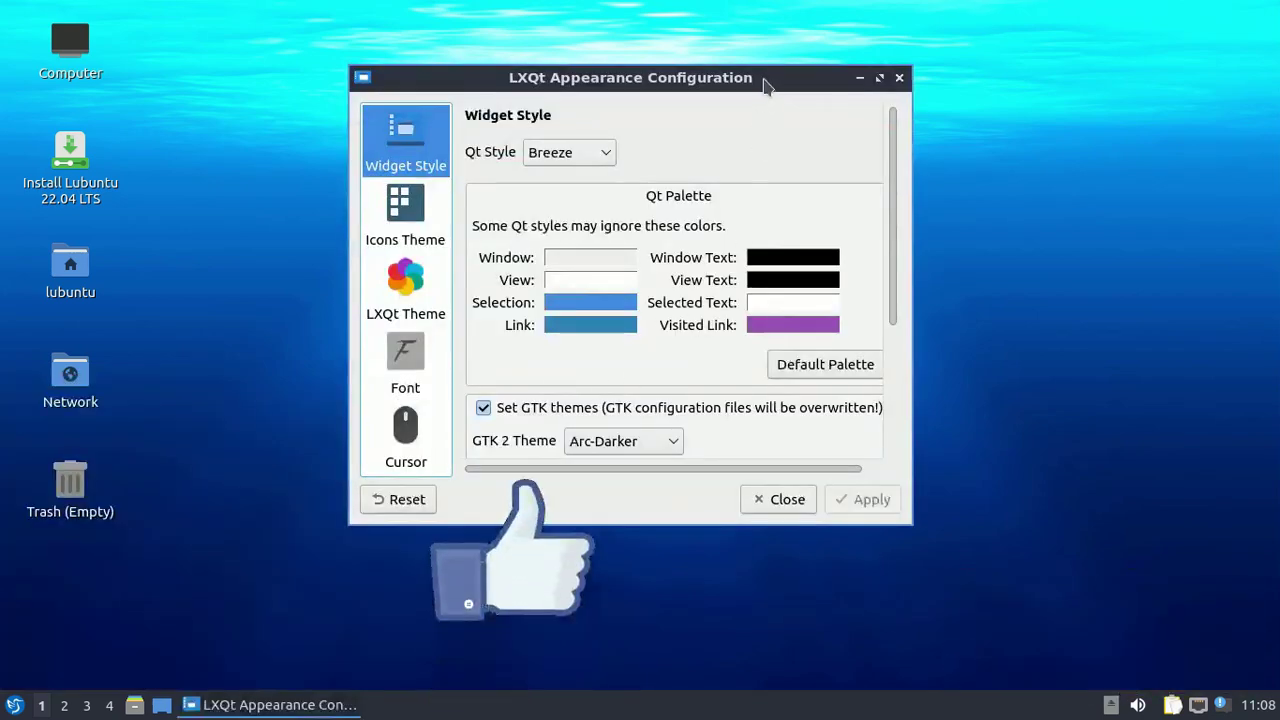
drag(764, 86, 740, 94)
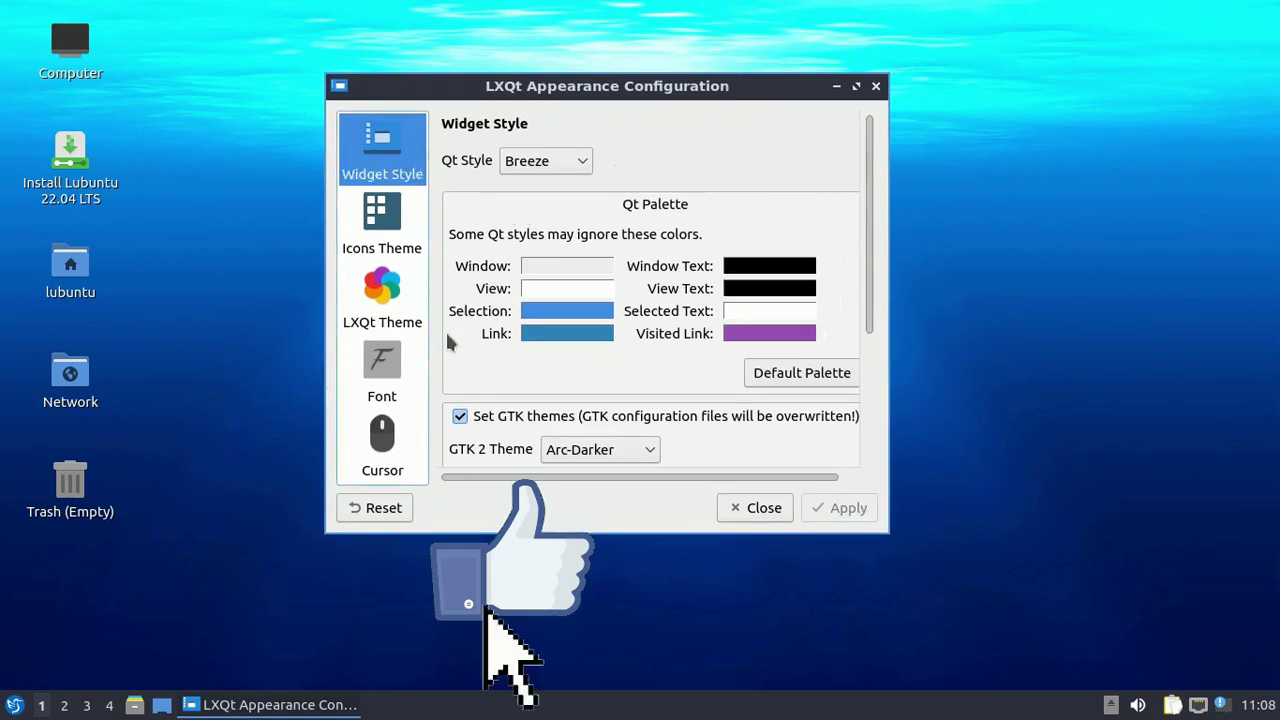
Try the Windows and Fusion Qt styles, applying each one in turn
click(578, 162)
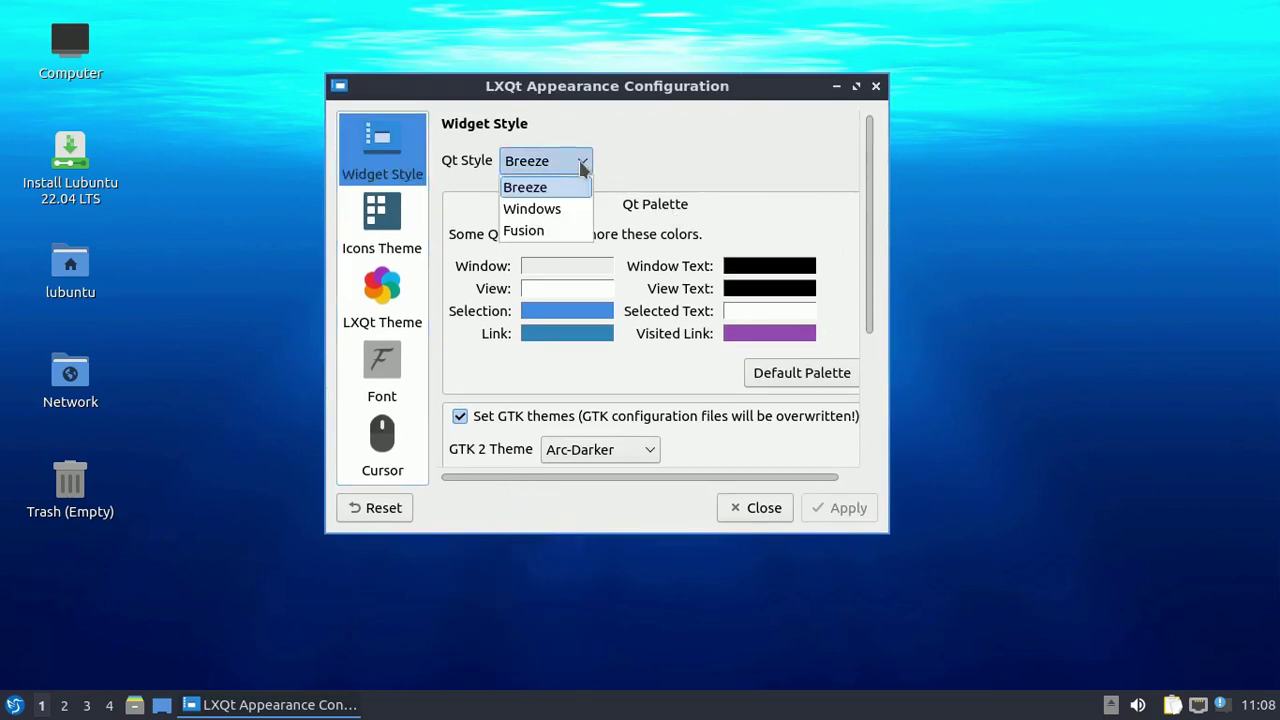
click(560, 209)
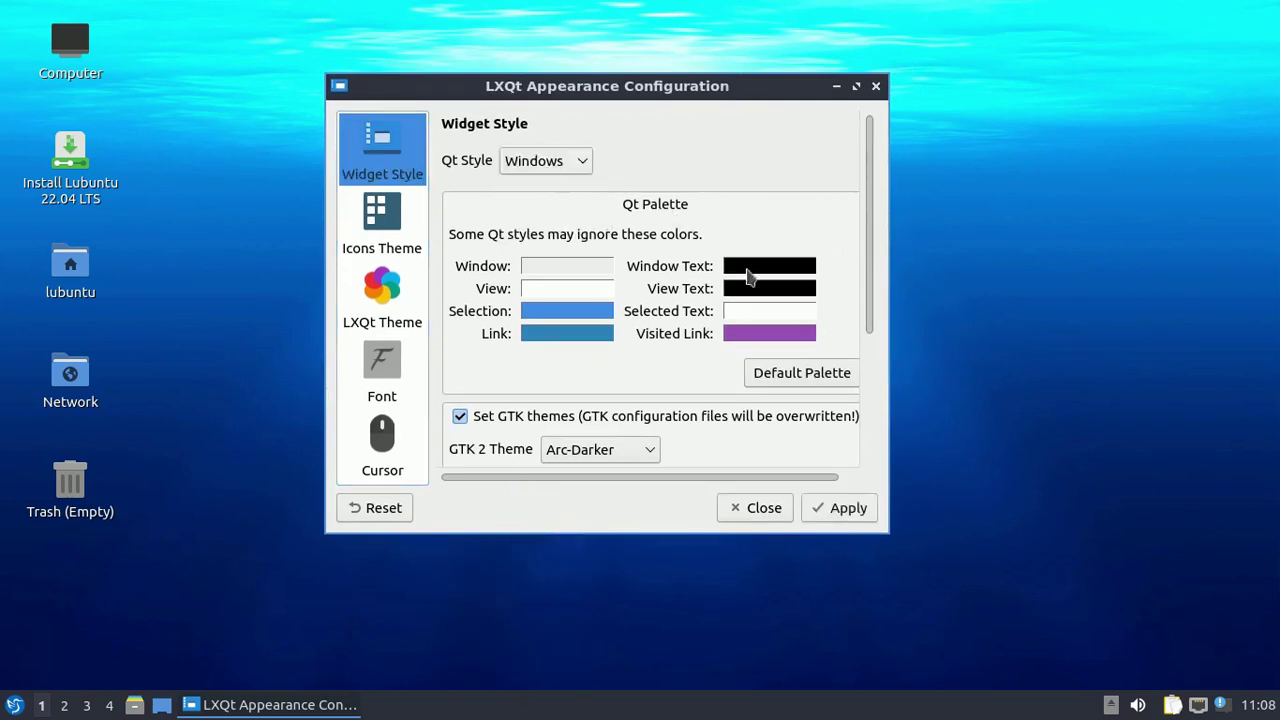
click(852, 514)
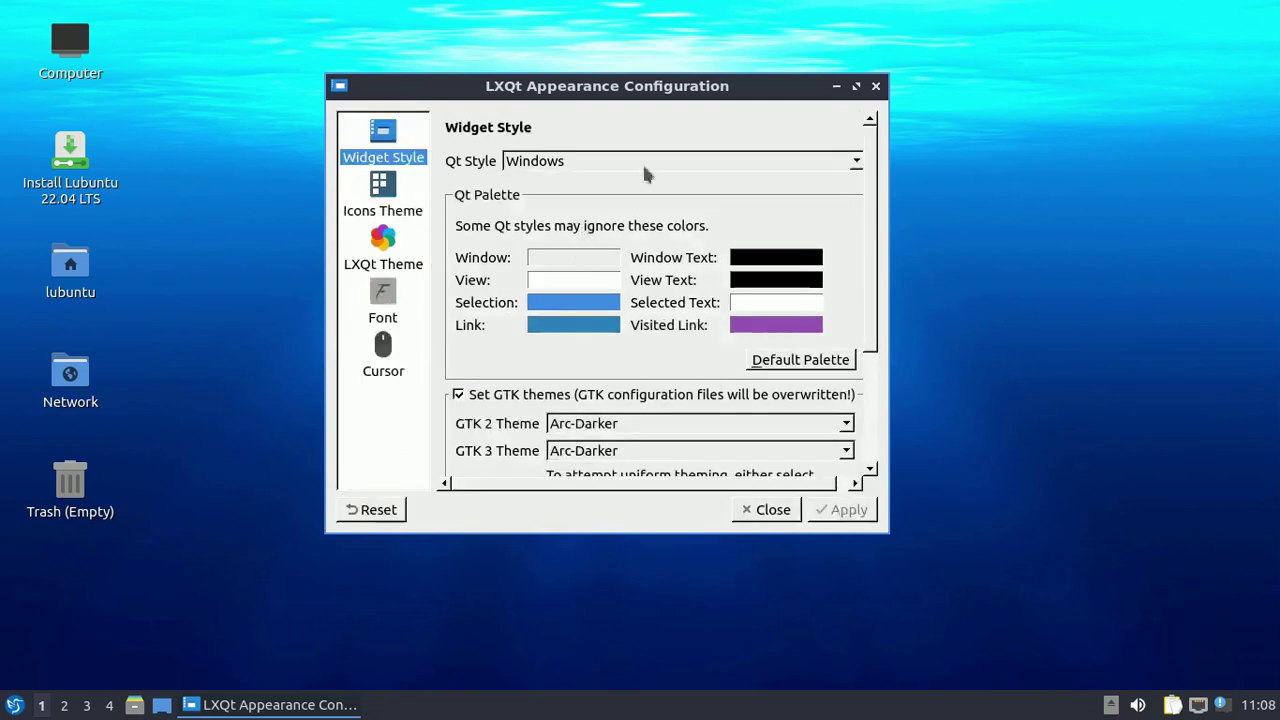
click(855, 163)
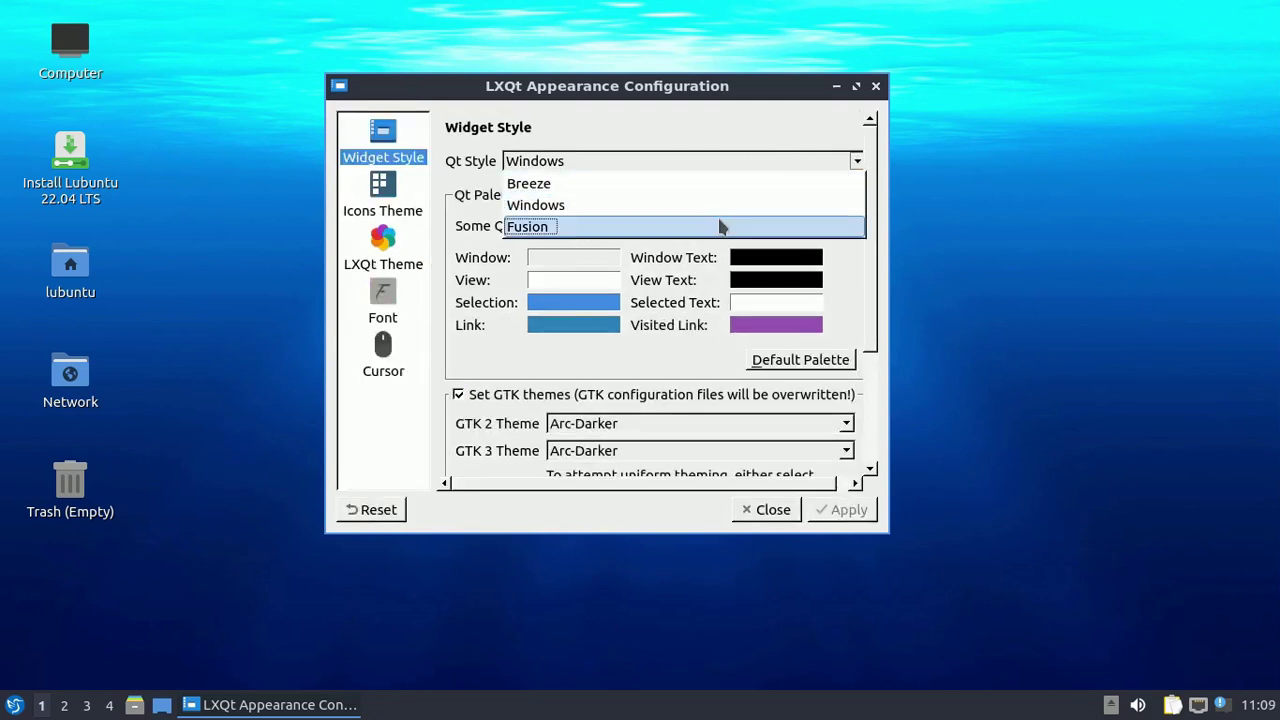
click(716, 223)
click(845, 507)
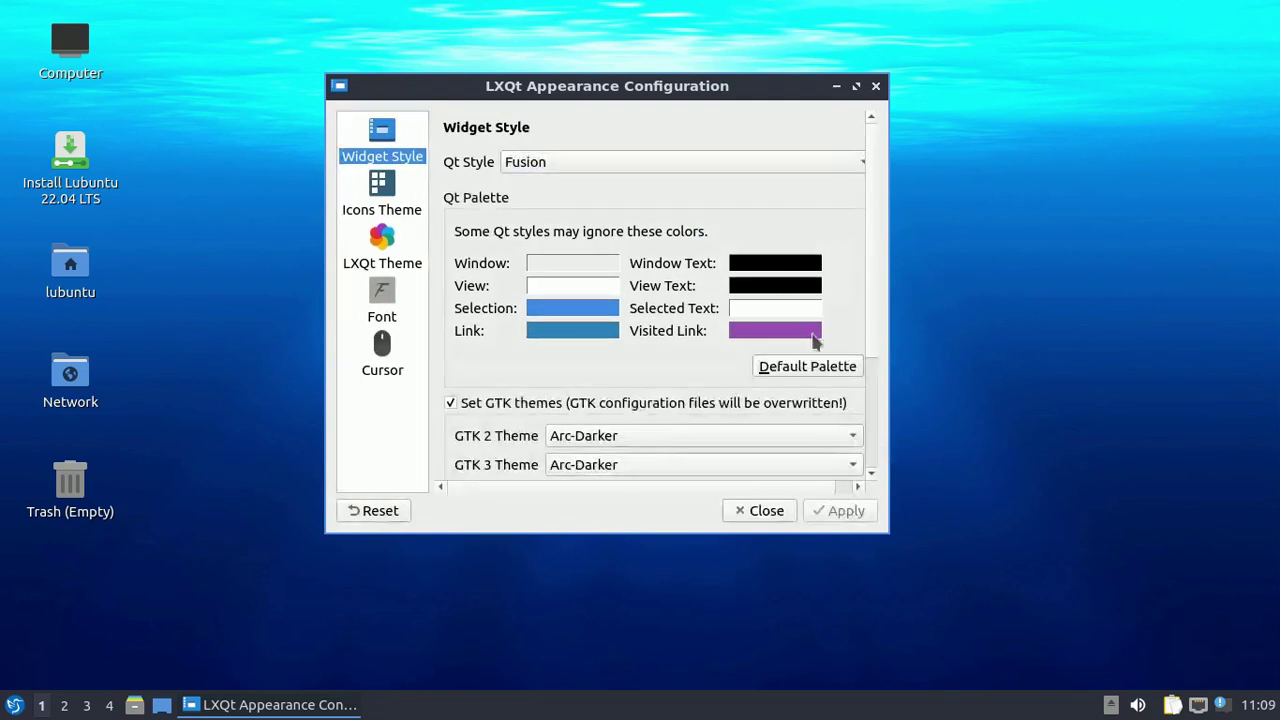
Set the Qt style to Breeze and apply it
click(852, 161)
click(754, 119)
click(843, 512)
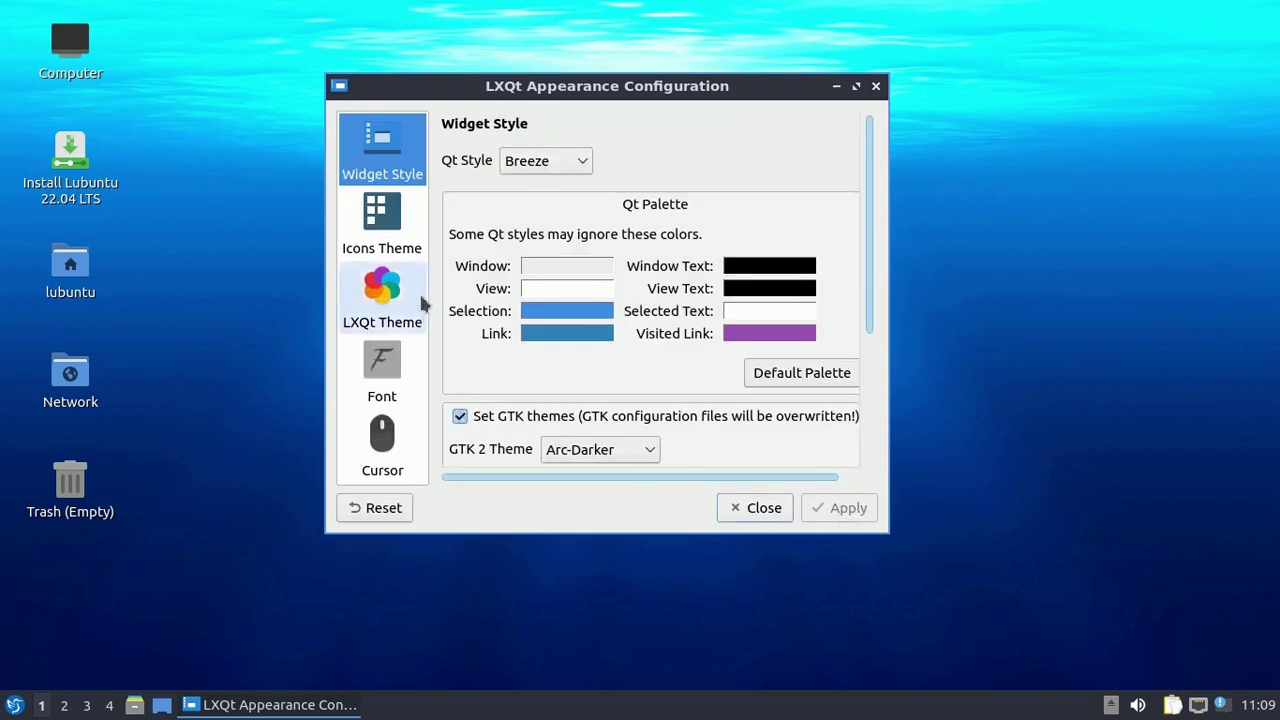
Look through the Icons Theme, LXQt Theme and Cursor settings and return to the Widget Style settings
click(385, 228)
click(396, 322)
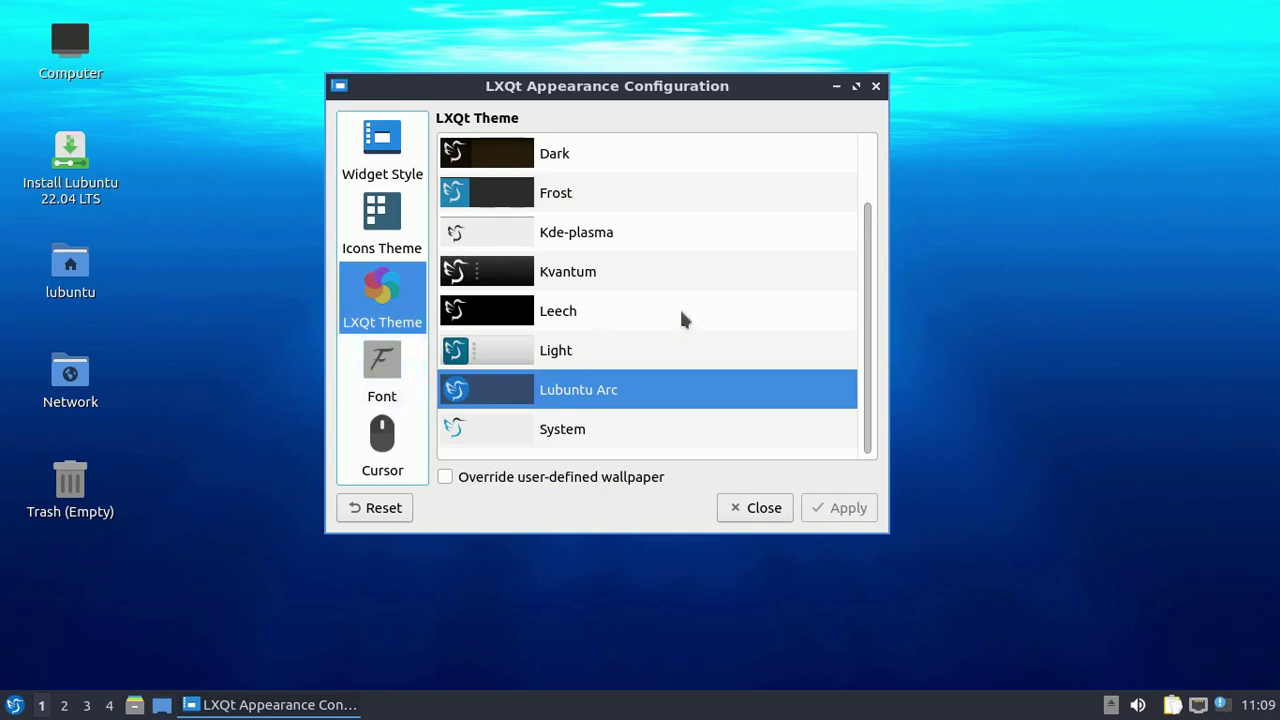
click(382, 440)
click(381, 284)
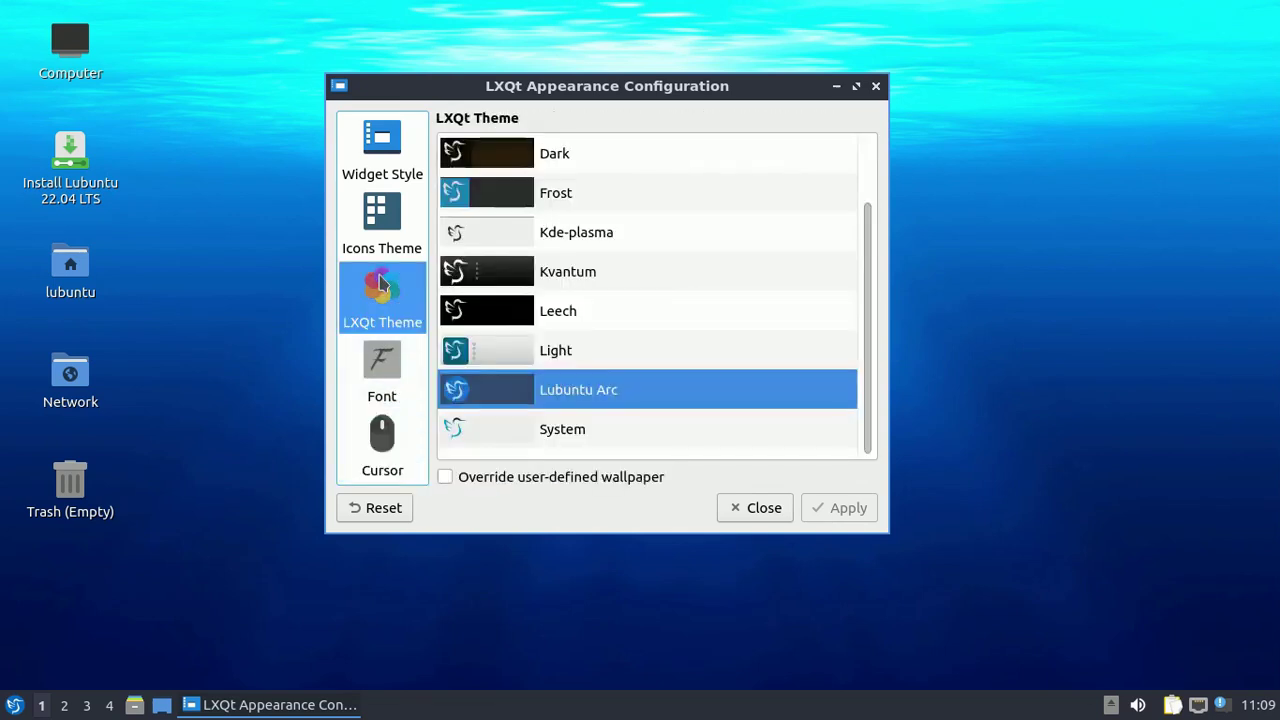
click(419, 148)
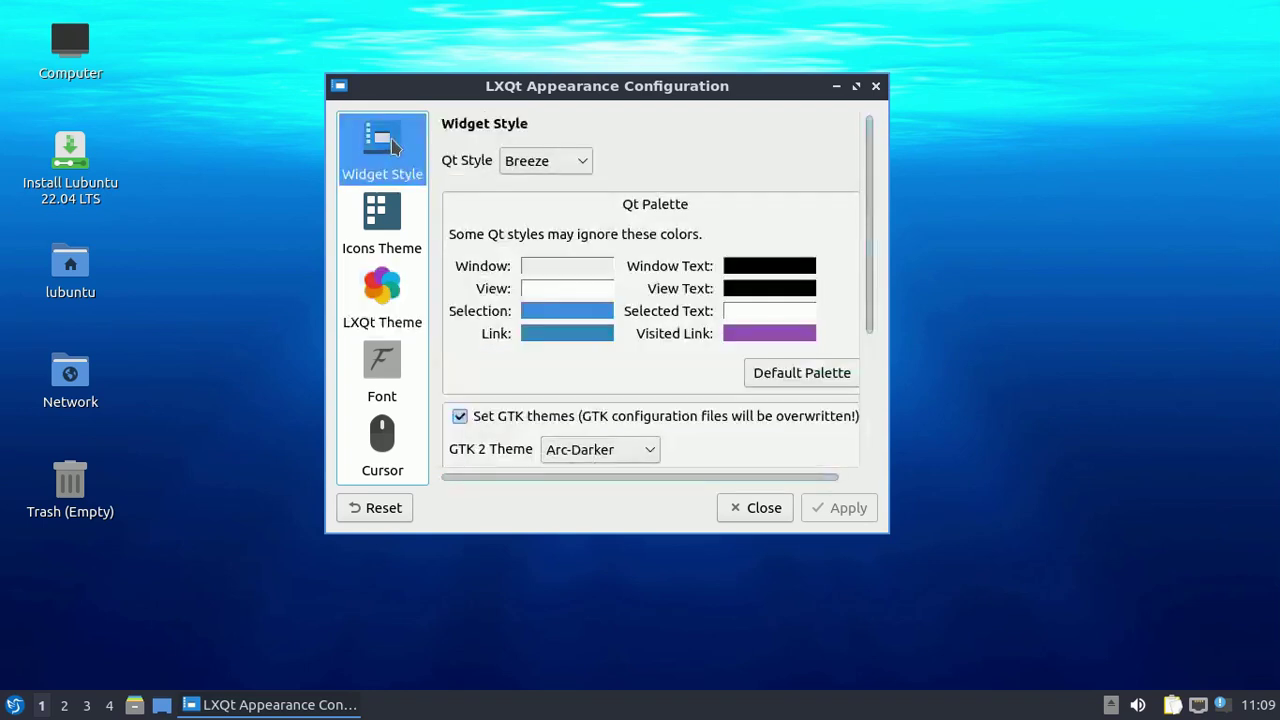
Set the Qt palette's Window color to light yellow, #ffff7f
click(587, 277)
click(549, 212)
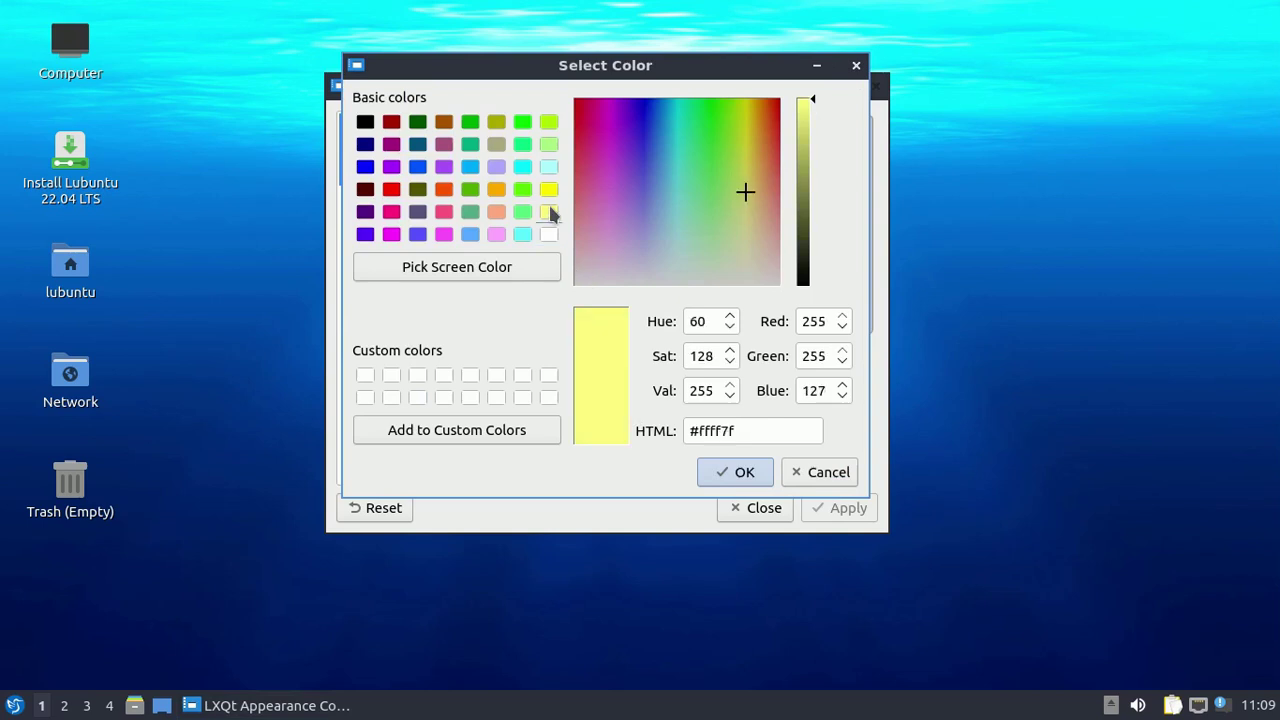
click(740, 472)
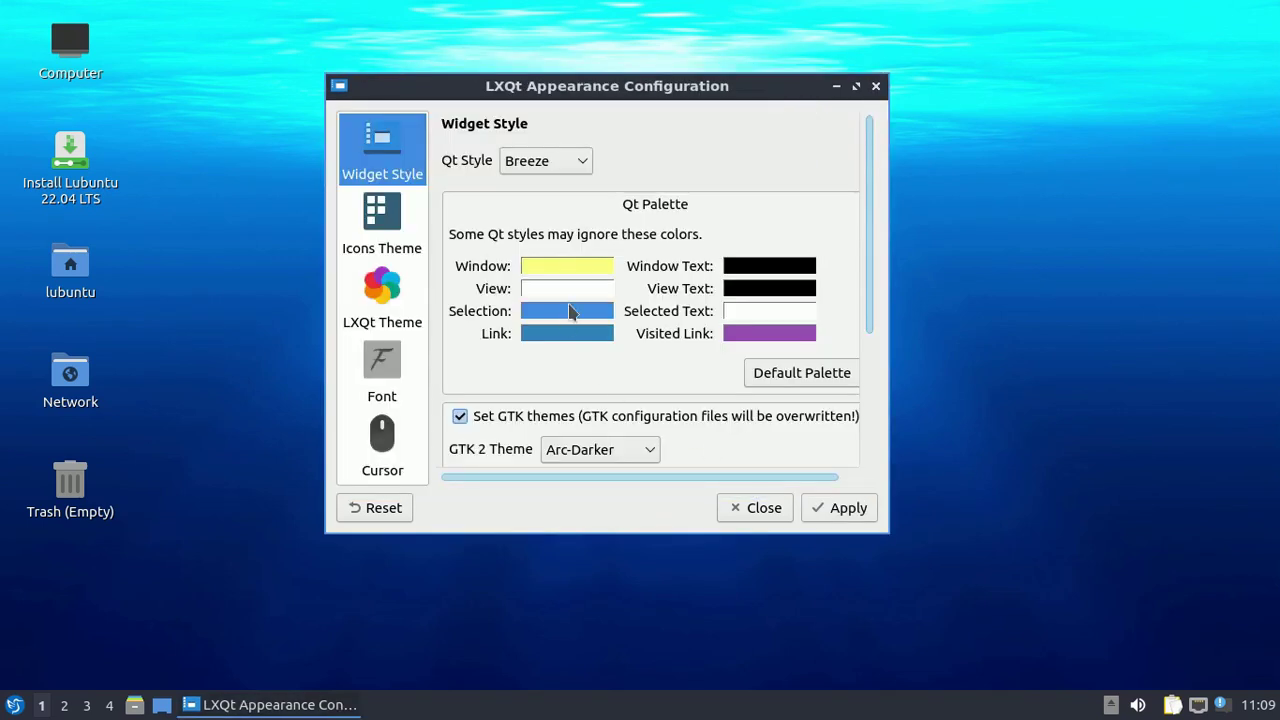
Apply cyan #55ffff as the Qt palette's View color and preview the new colors in a file manager window
click(573, 291)
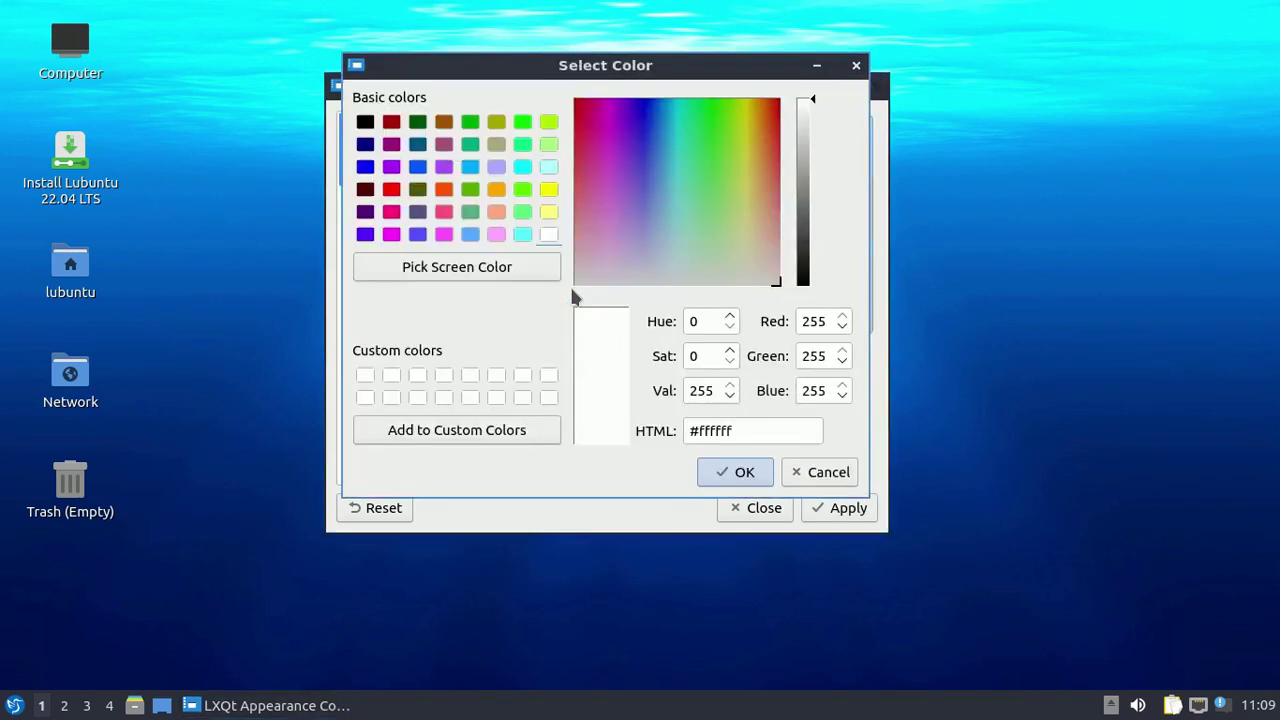
click(524, 234)
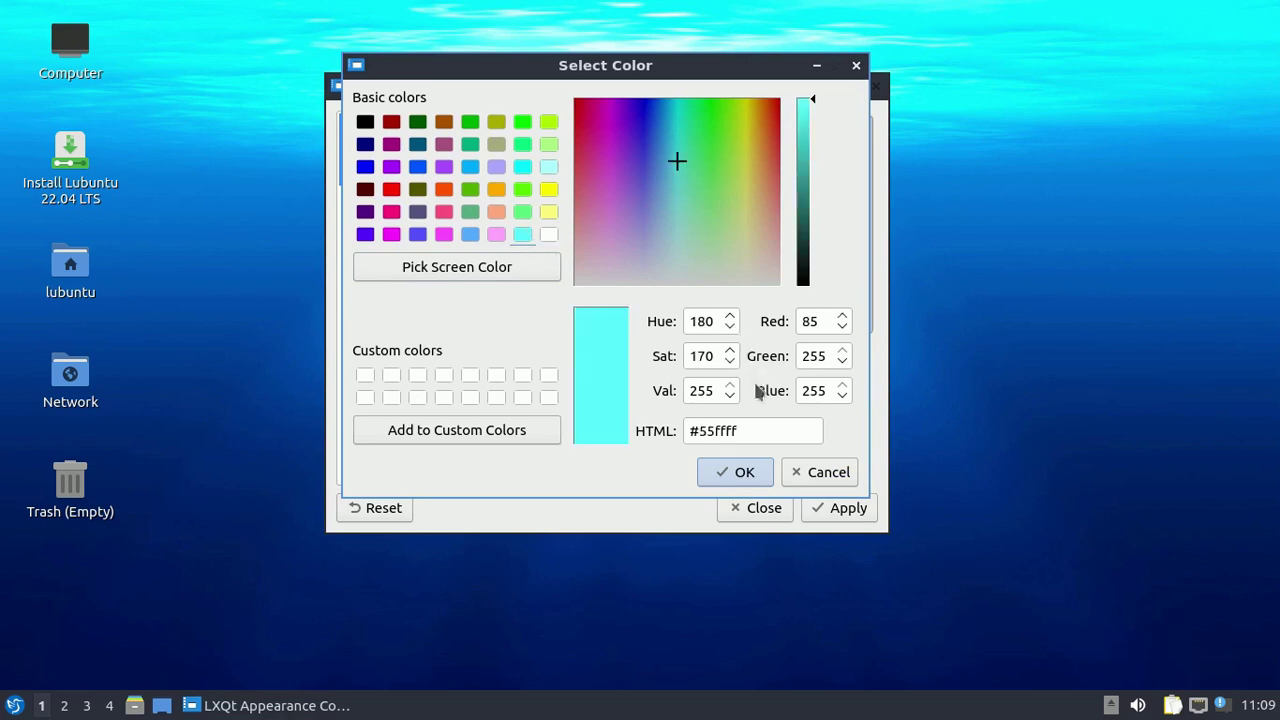
click(745, 482)
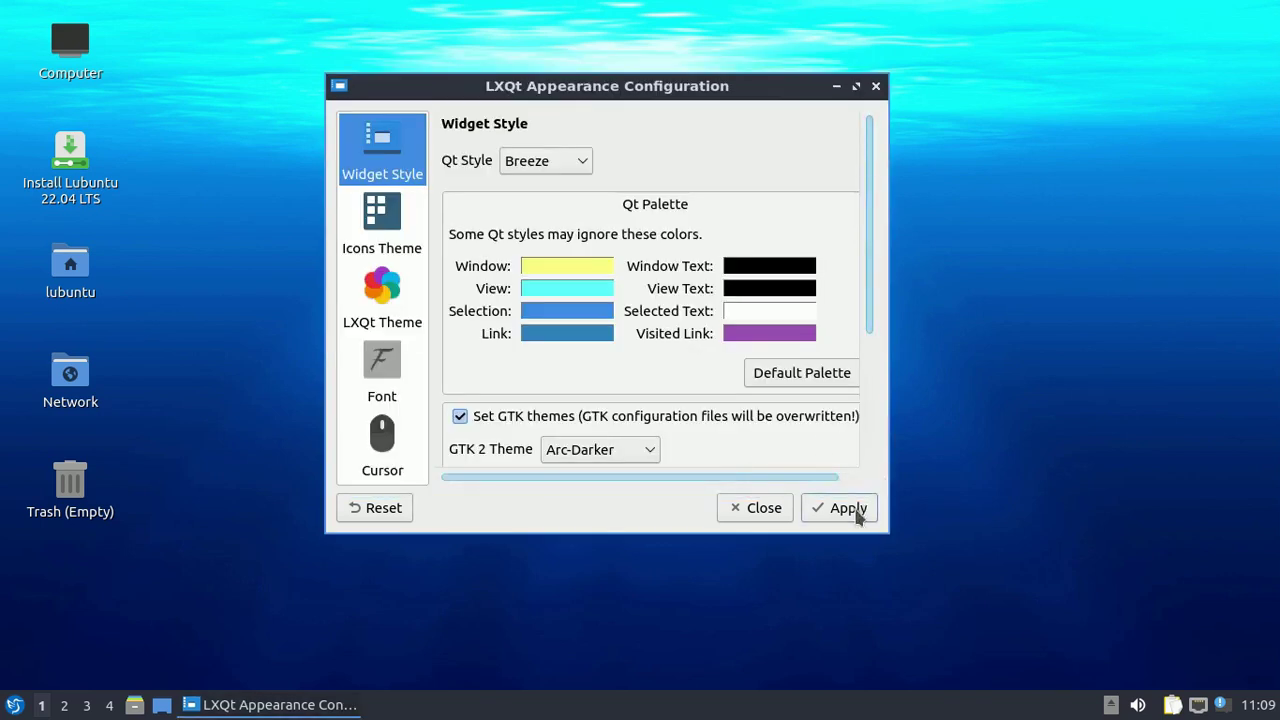
click(860, 510)
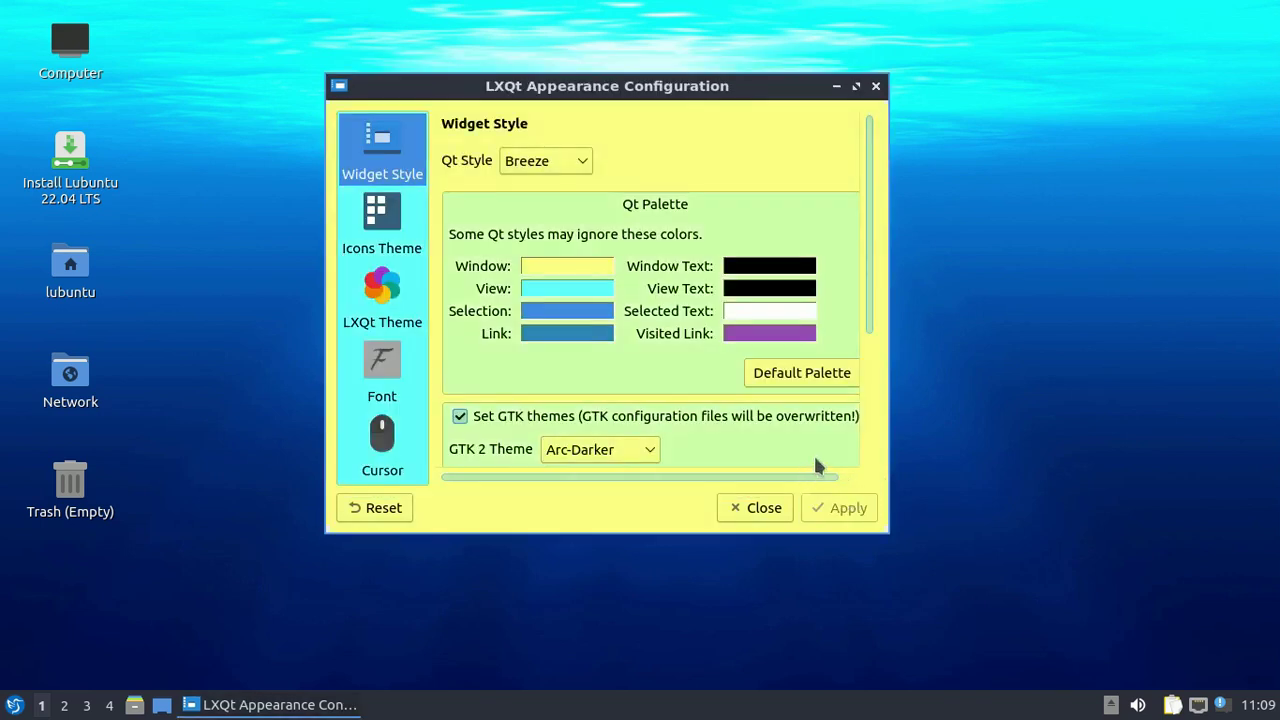
click(134, 706)
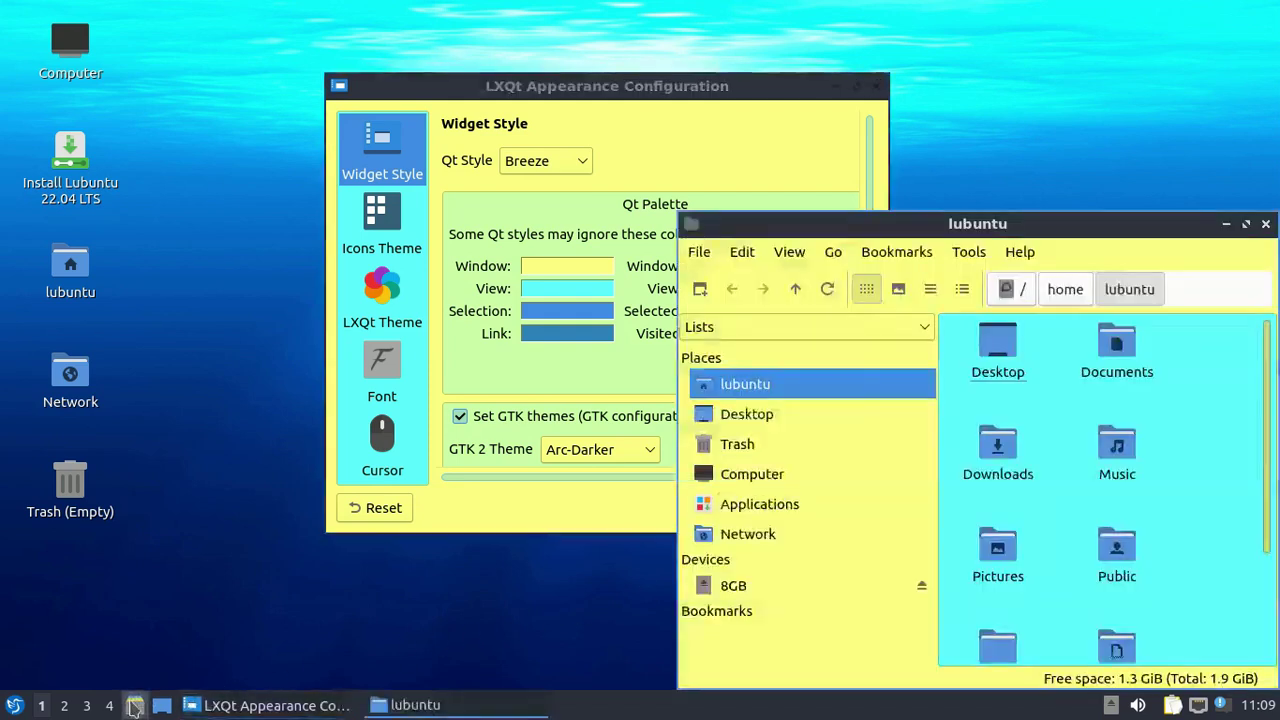
click(1264, 225)
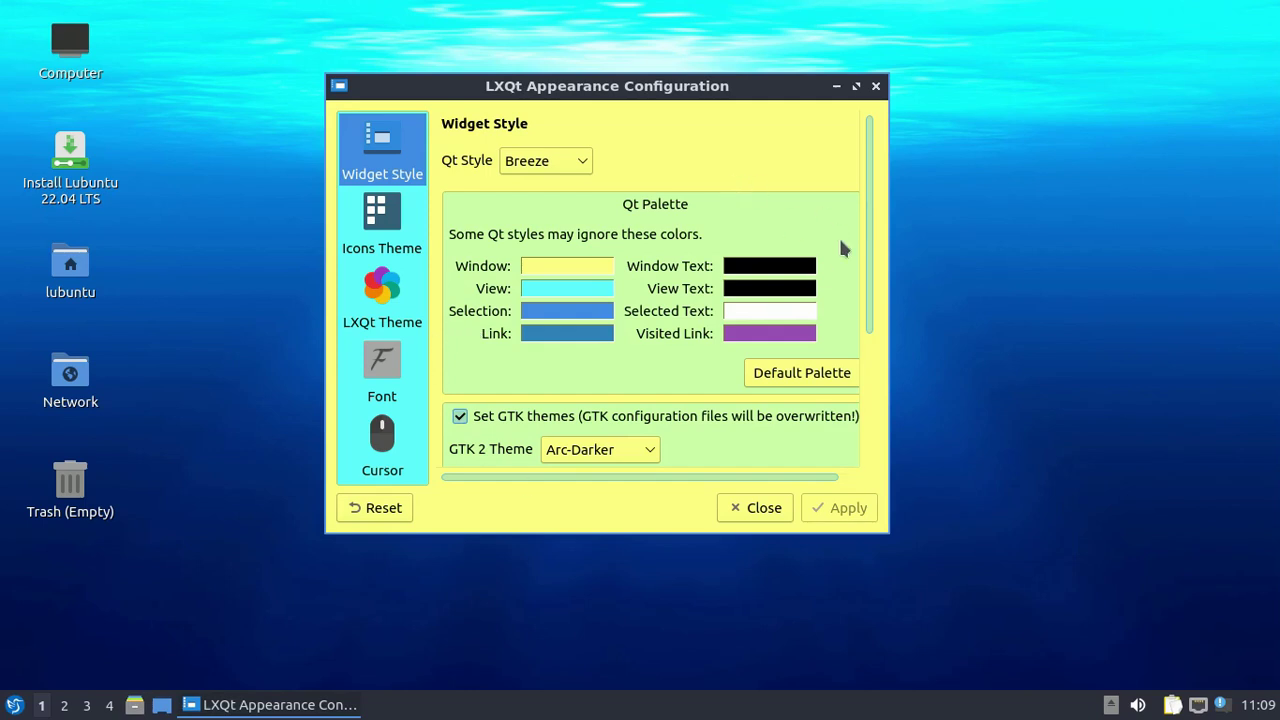
Restore and apply the default Qt palette and close the appearance configuration
click(822, 372)
click(850, 512)
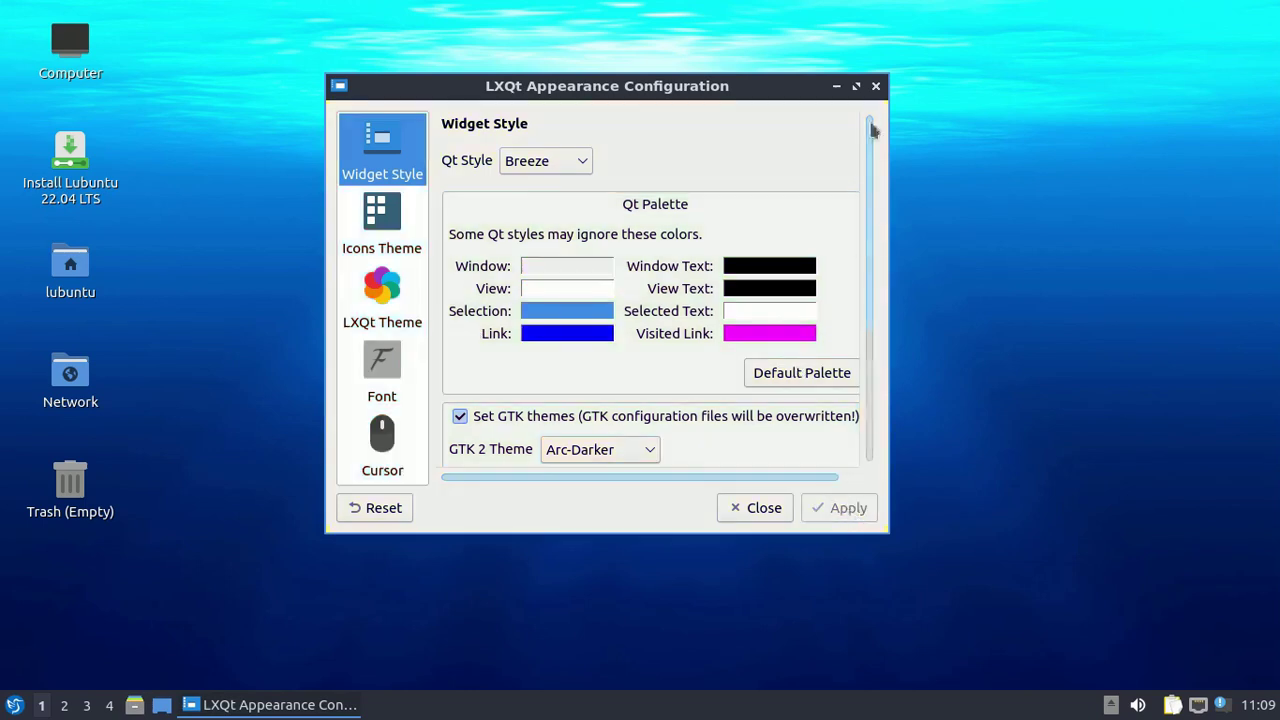
click(875, 86)
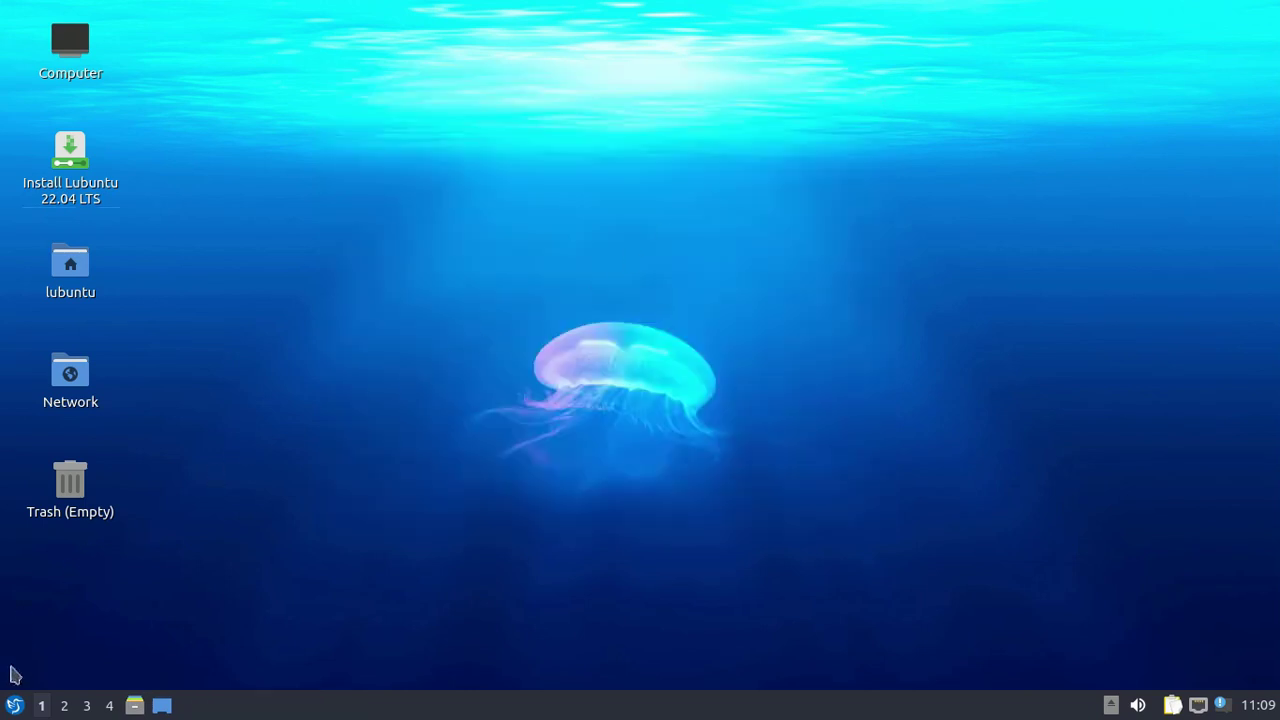
Launch the Lubuntu 22.04 LTS installer from the desktop
click(13, 706)
click(245, 290)
right_click(64, 164)
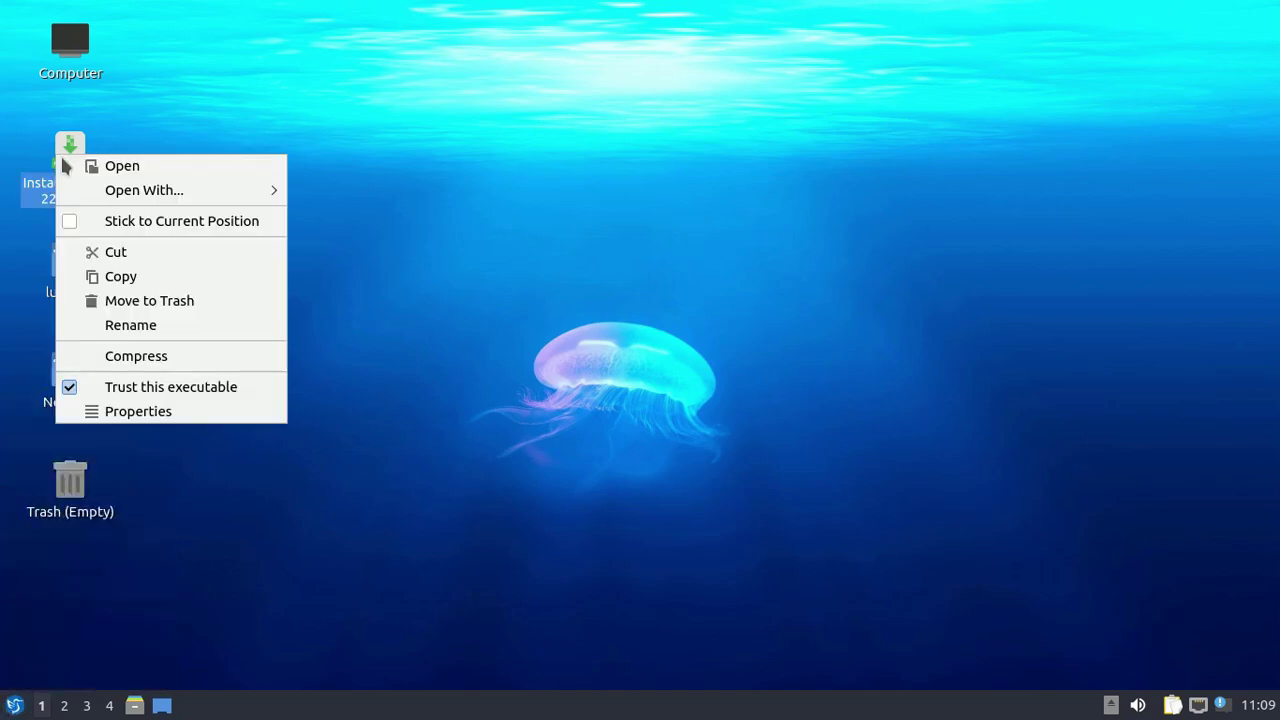
click(122, 166)
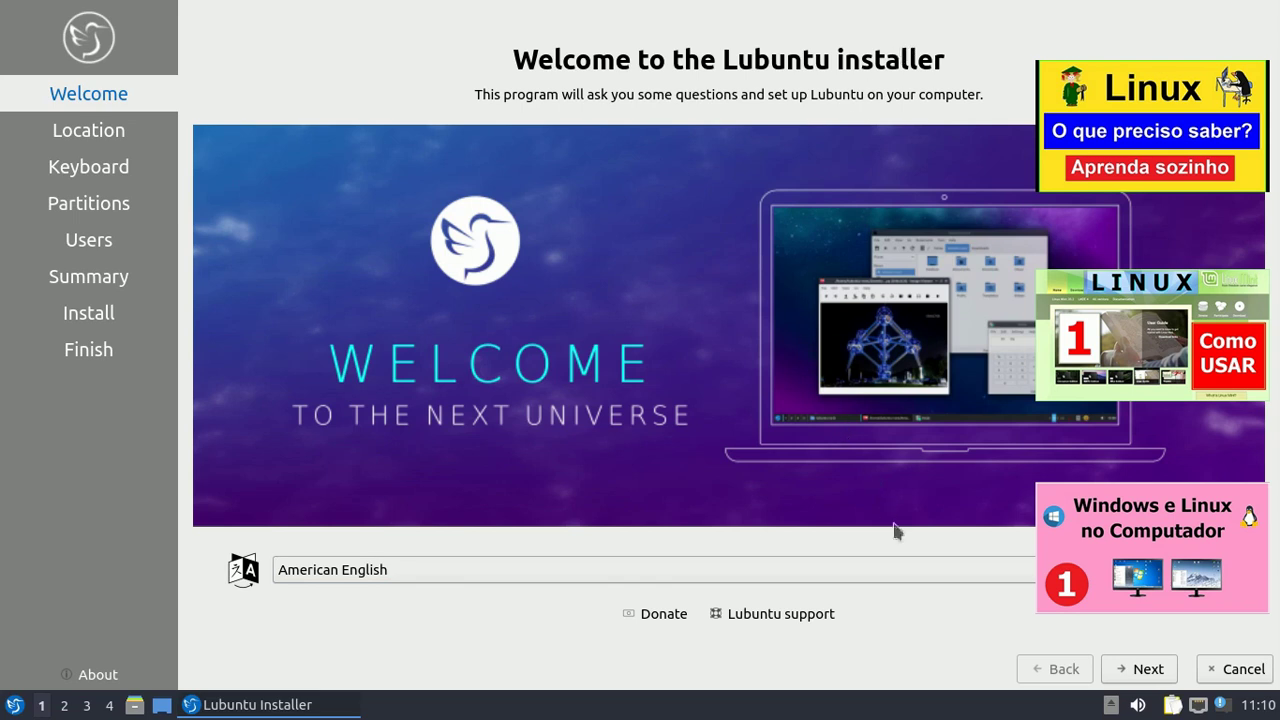
Set the installer language to português (Brasil) and continue to the location page
click(914, 571)
scroll(795, 443, down, 10)
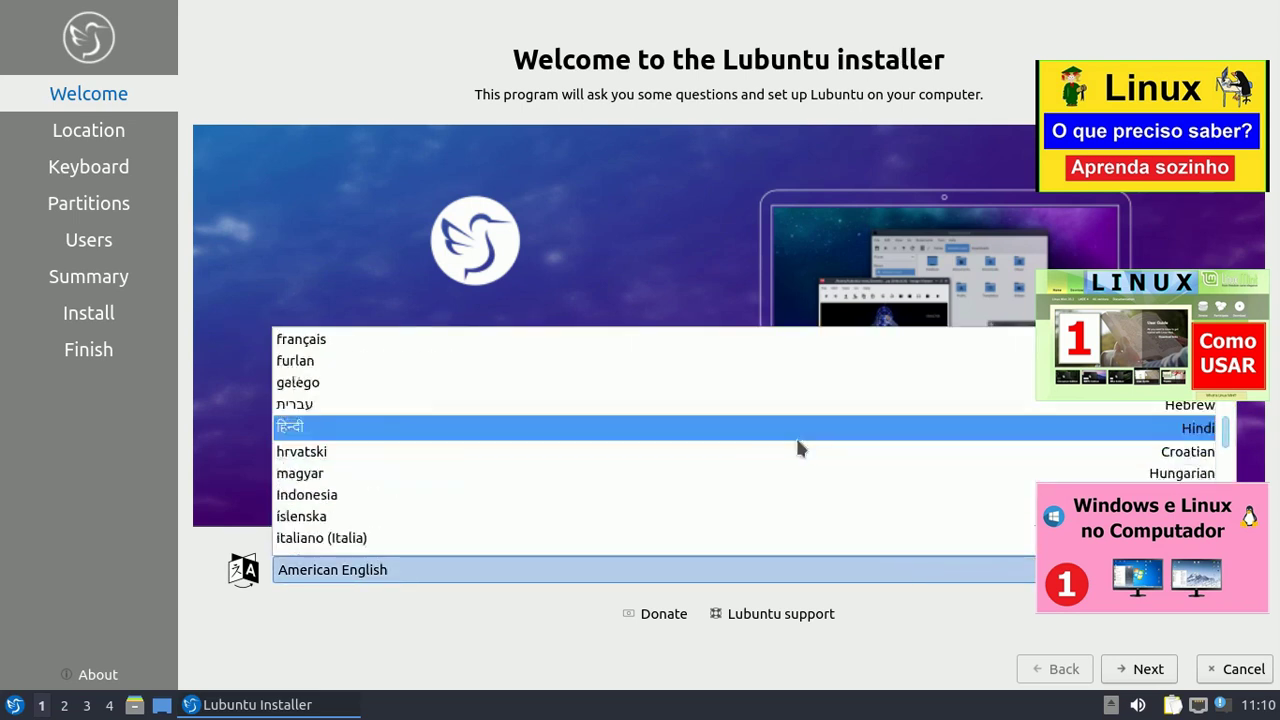
click(672, 503)
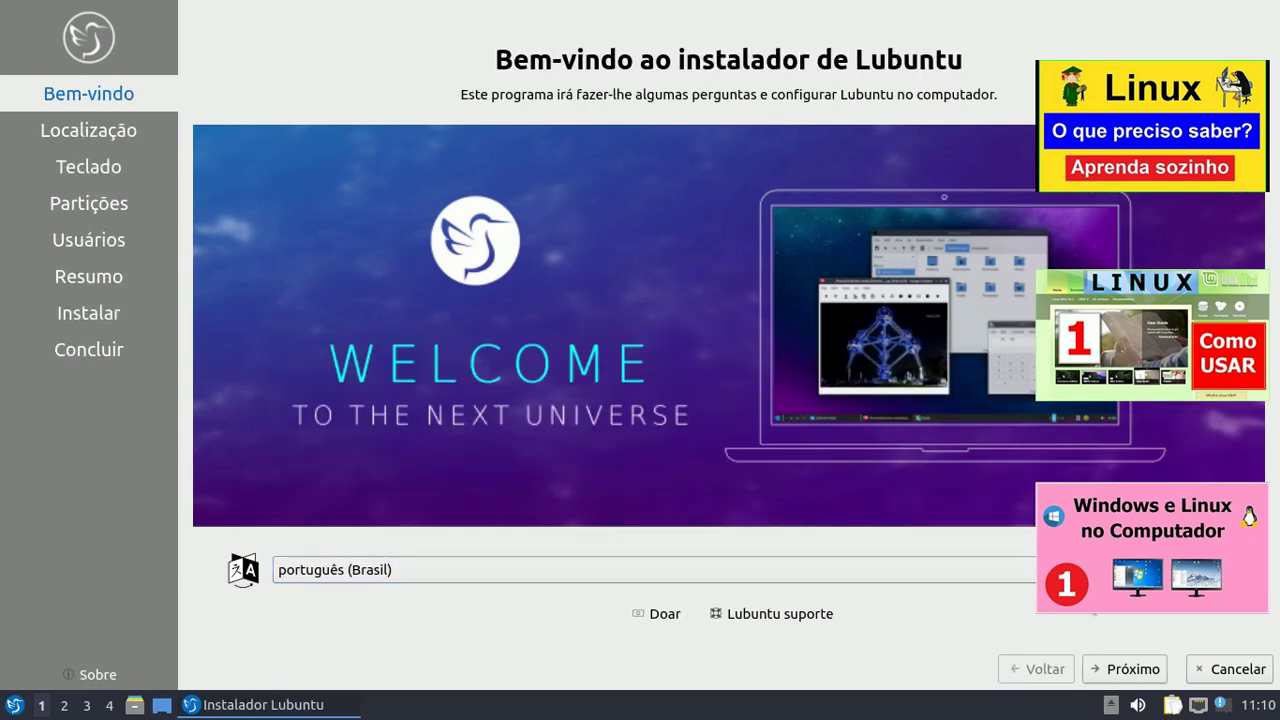
click(1134, 670)
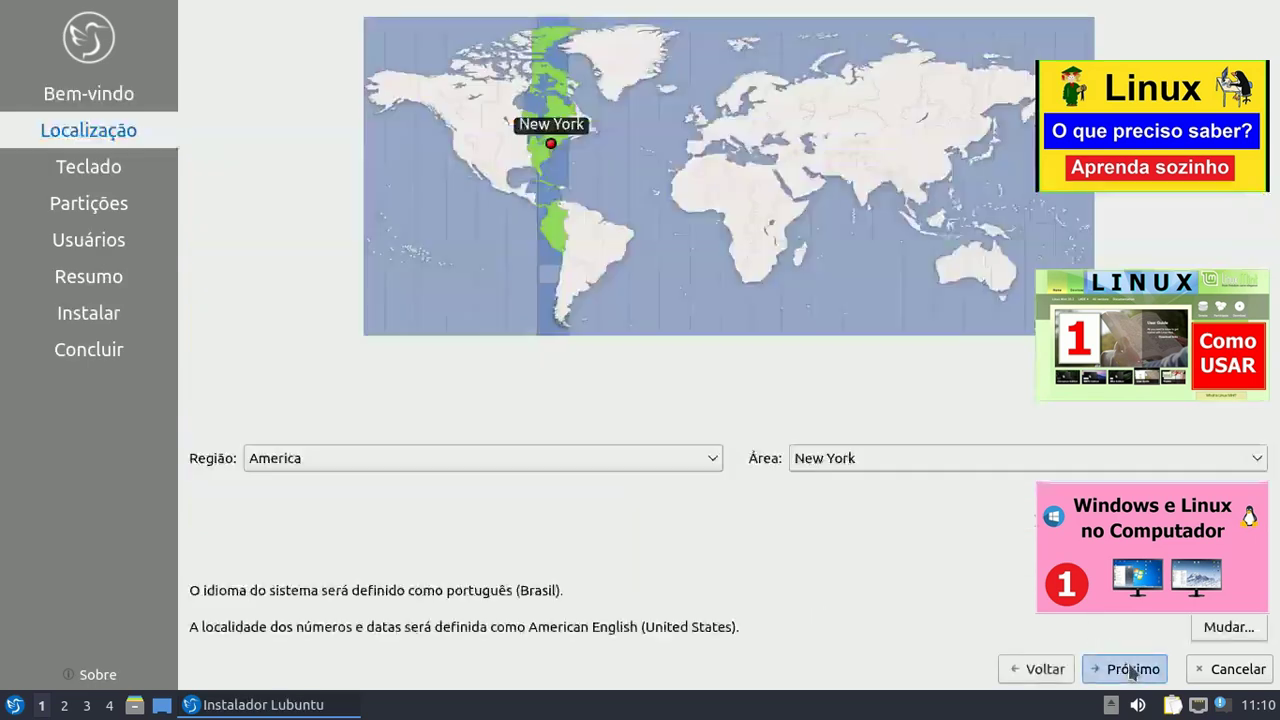
Set the time zone to Sao Paulo on the world map and continue to the keyboard page
click(601, 275)
click(608, 274)
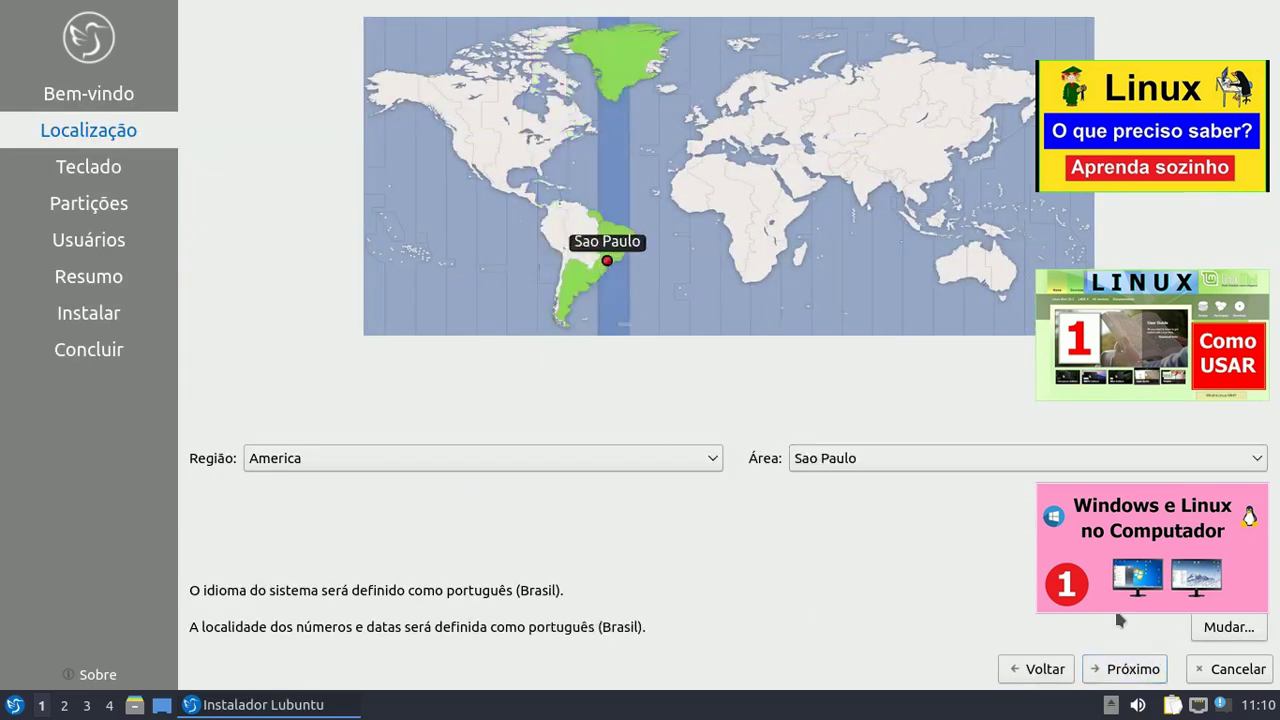
click(1128, 675)
Test the Portuguese (Brazil) keyboard layout by entering ç characters and continue to the partitions page
click(768, 627)
text(çççç)
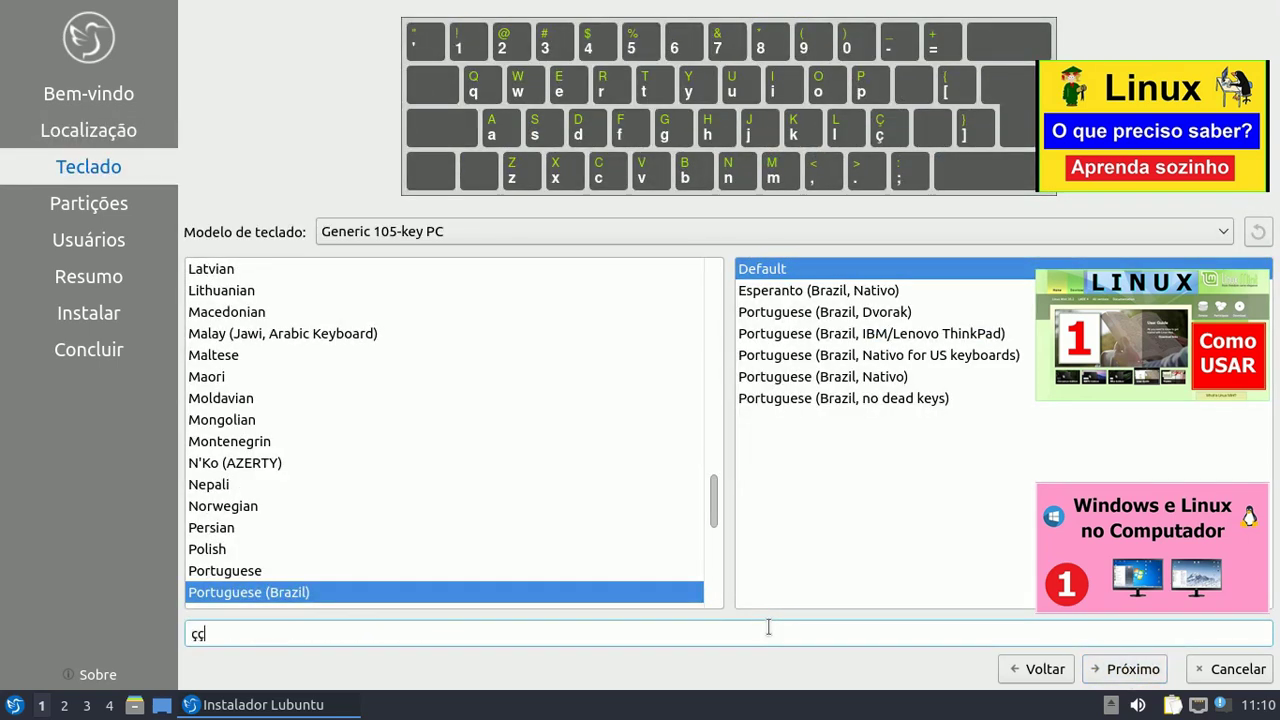
click(1128, 669)
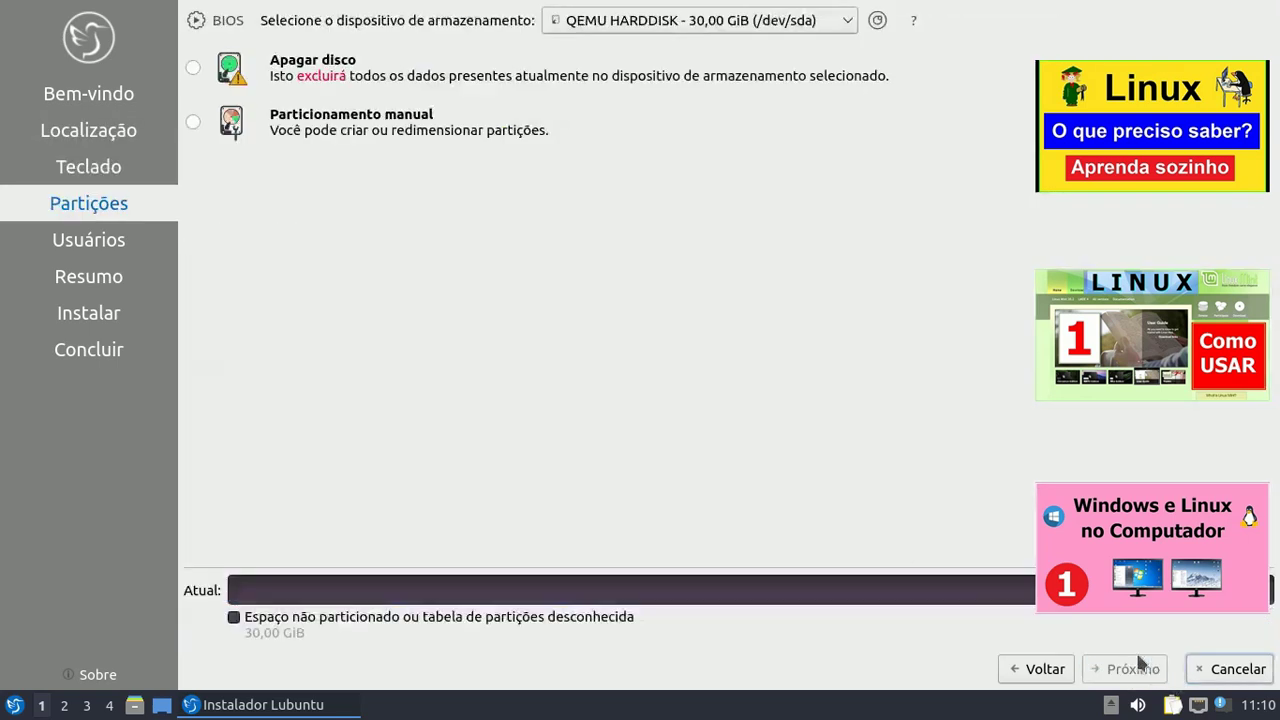
Try the Apagar disco and Particionamento manual partitioning options and cancel the installation
click(193, 67)
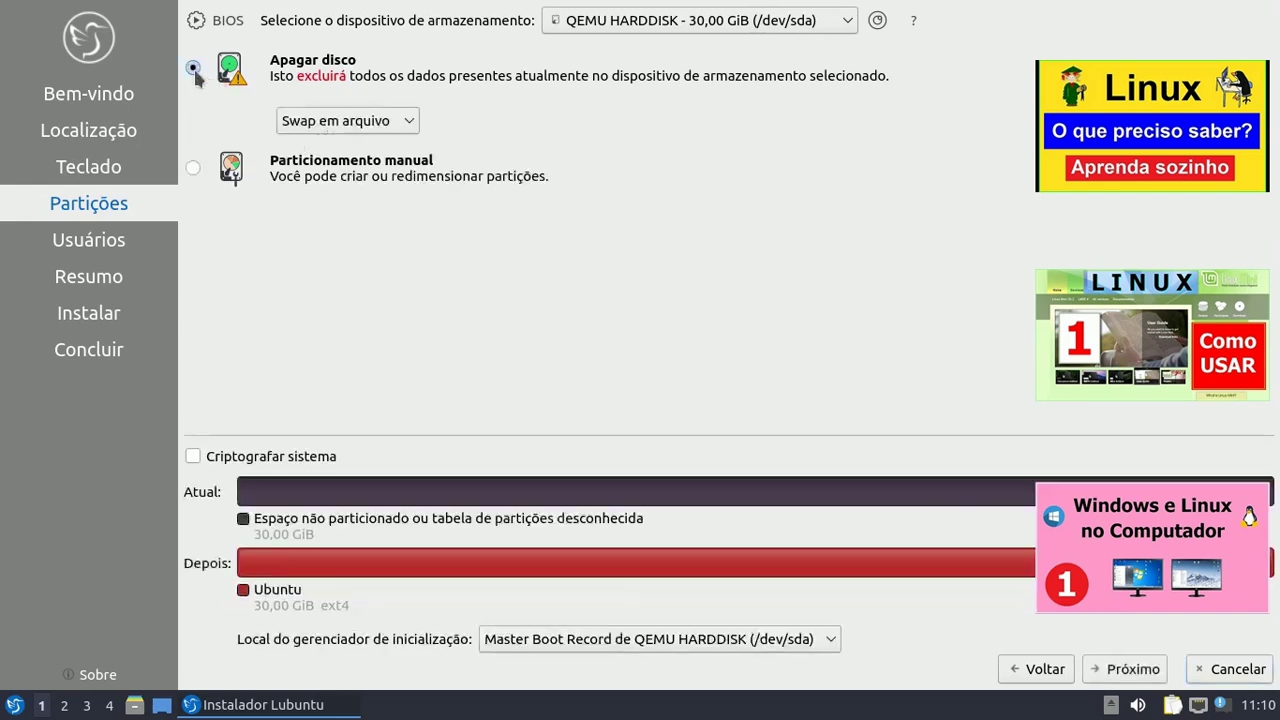
click(194, 170)
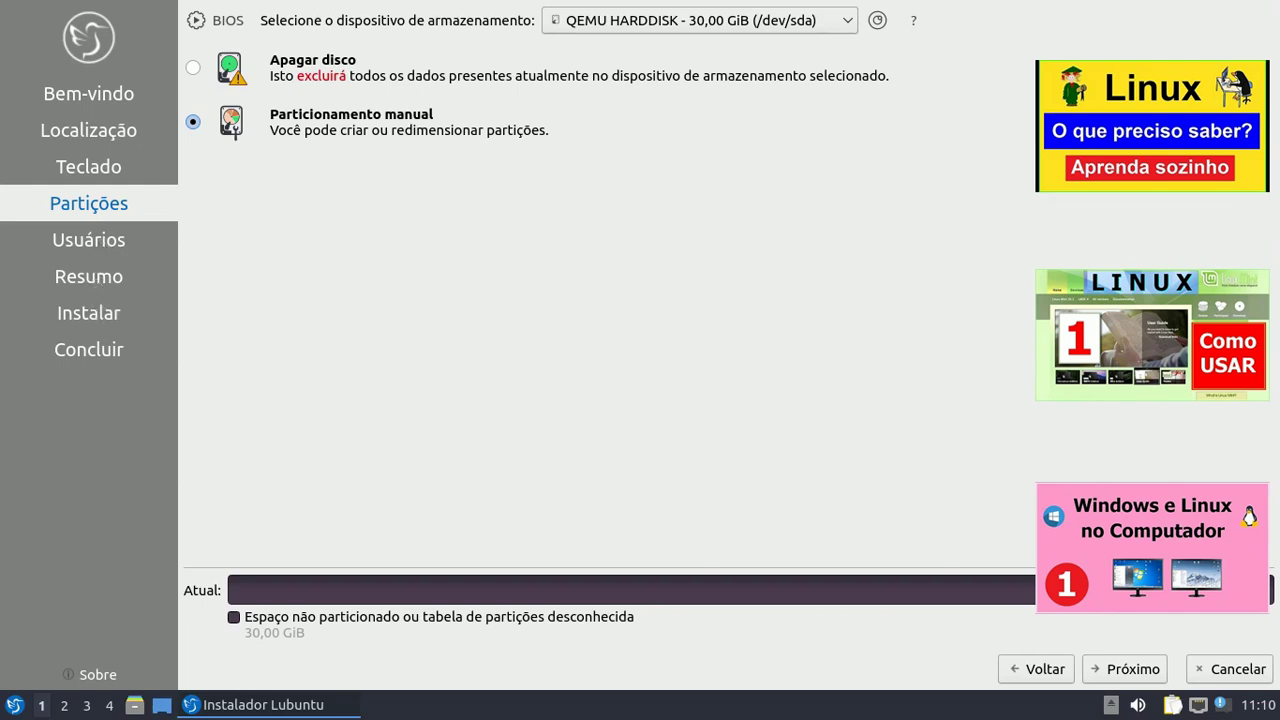
click(1230, 671)
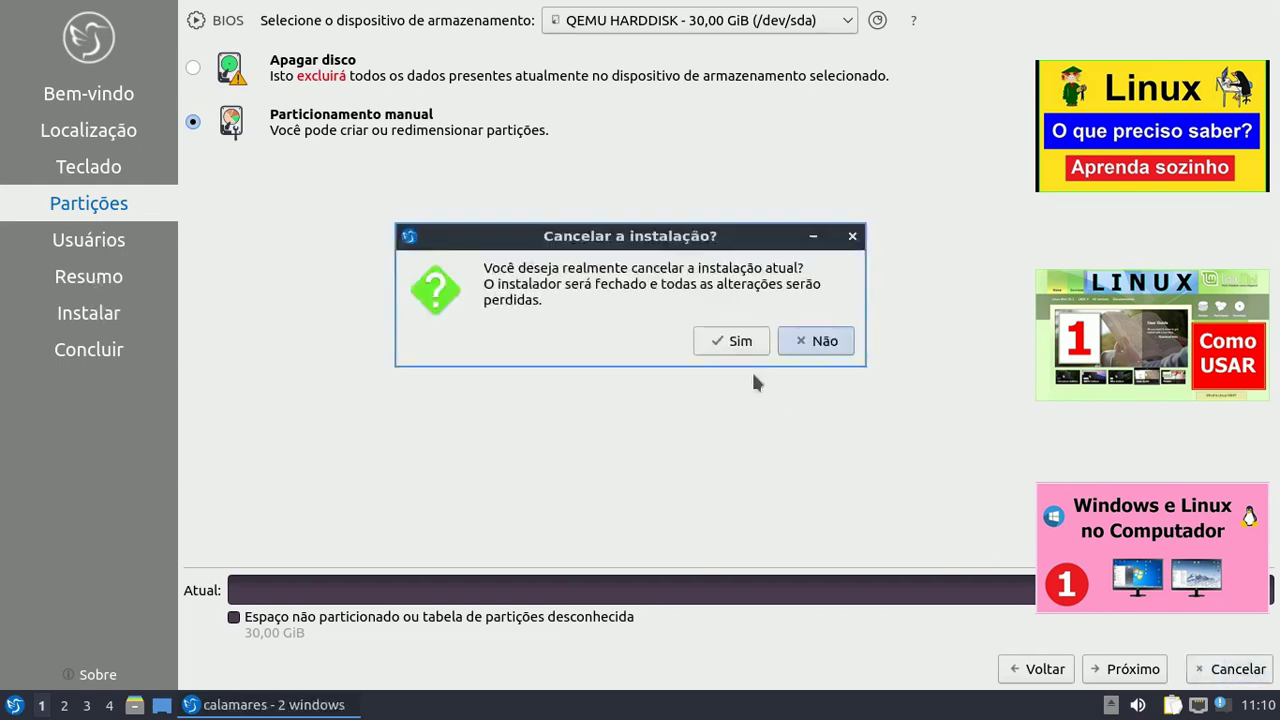
click(729, 342)
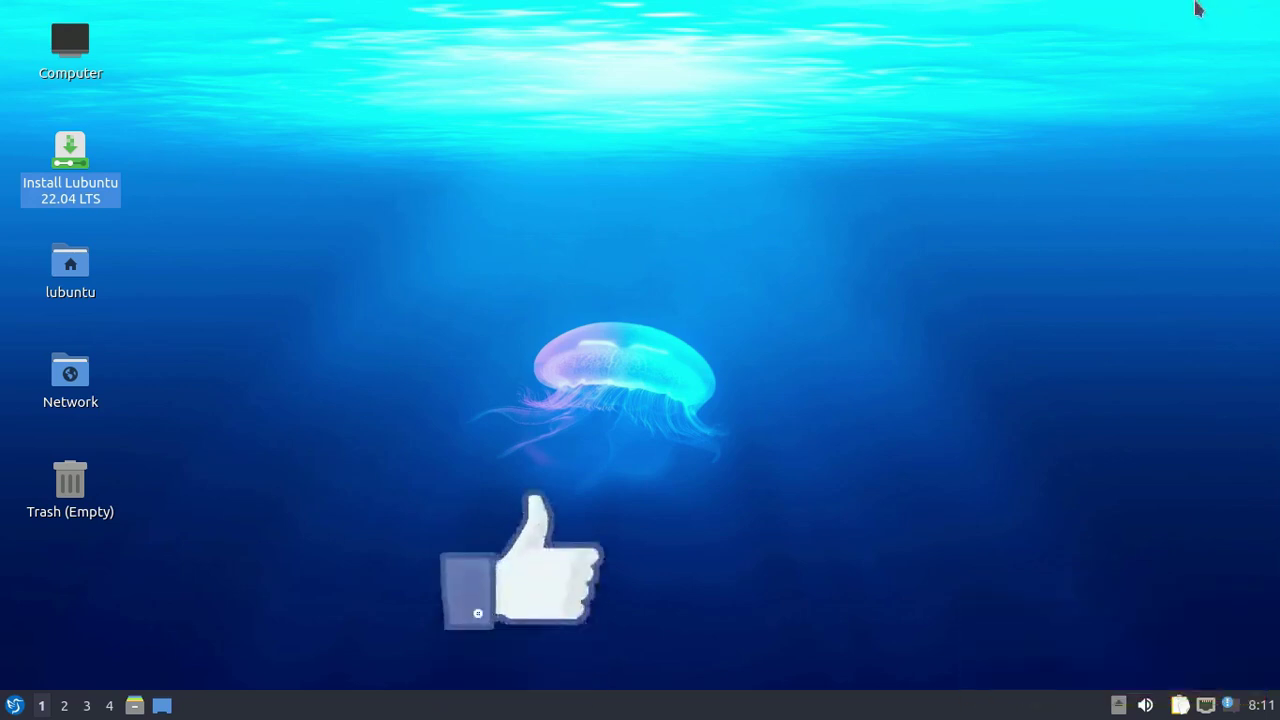
mouse_move(1128, 9)
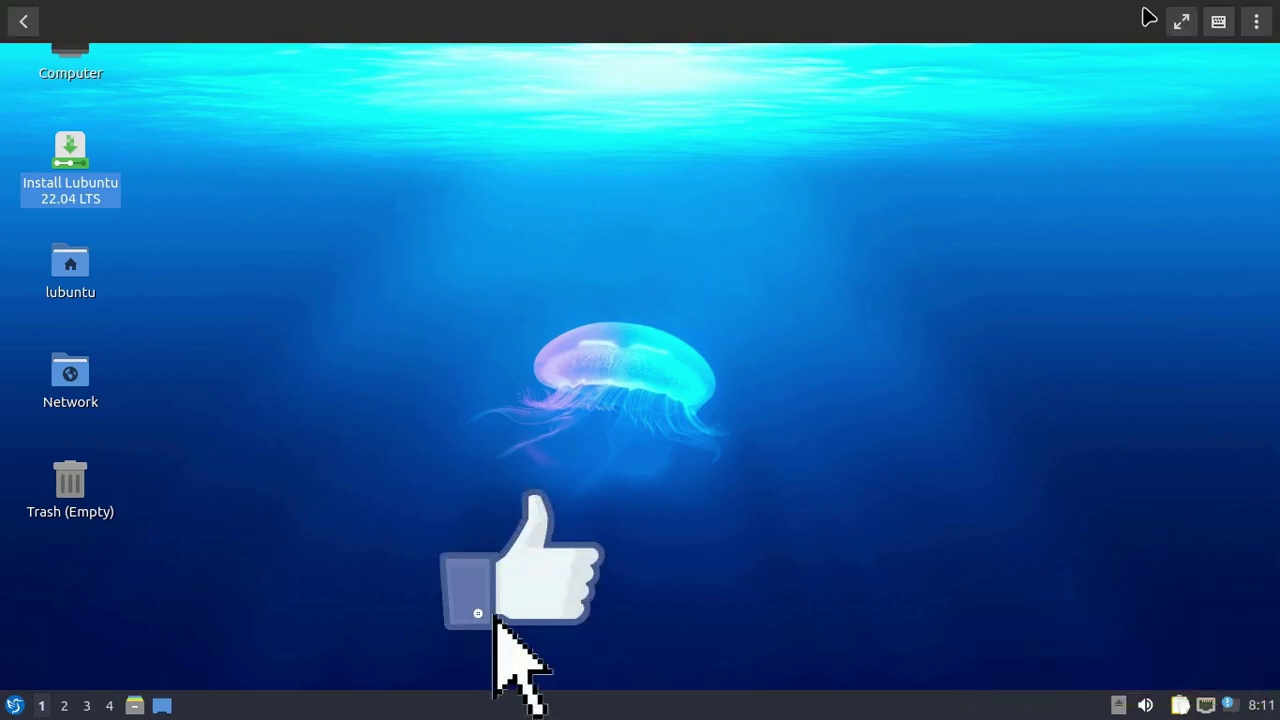